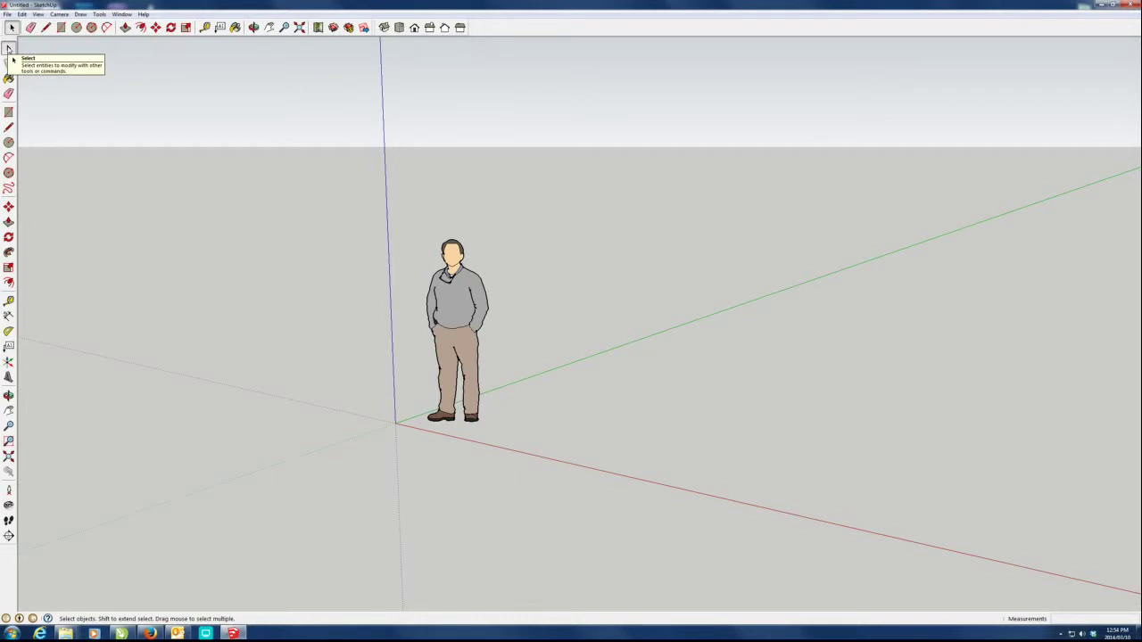
Practise selecting and deselecting the standing figure, using both single picks and selection windows around it.
left_click(456, 299)
left_click(592, 283)
left_click(457, 299)
left_click(360, 293)
left_click_drag(345, 243, 571, 427)
left_click(454, 318)
left_click(344, 211)
left_click_drag(339, 201, 614, 497)
left_click(362, 247)
left_click_drag(364, 204, 622, 540)
left_click(563, 321)
left_click_drag(359, 210, 654, 496)
left_click(629, 437)
left_click(445, 297)
left_click(577, 312)
left_click_drag(382, 218, 591, 471)
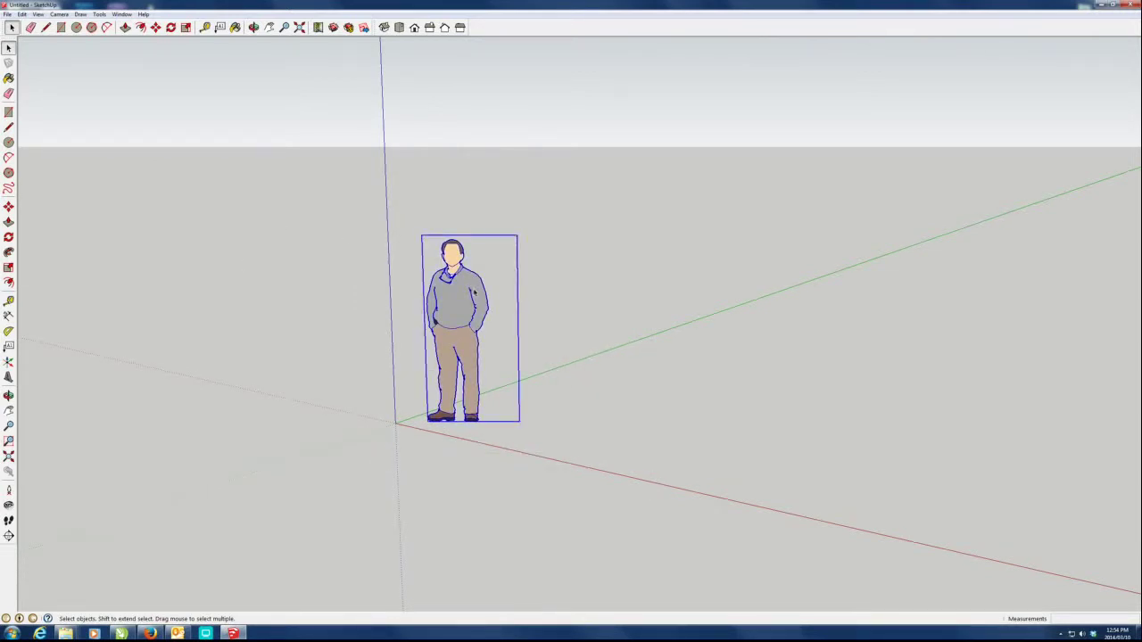
Erase the standing figure from the model with the Eraser tool.
left_click(9, 94)
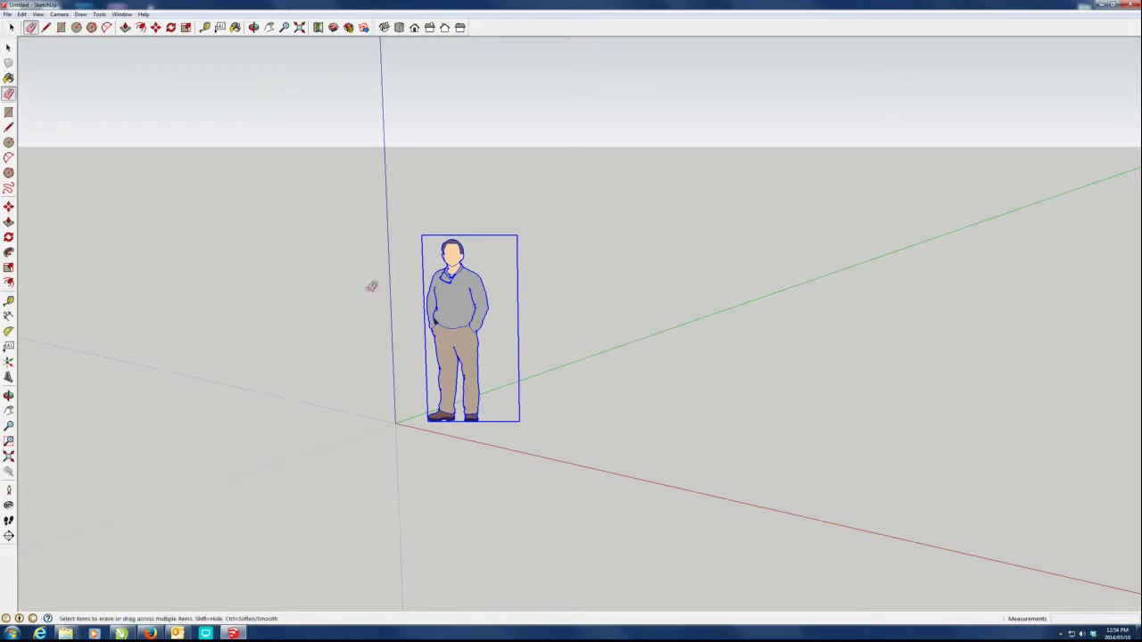
left_click(504, 282)
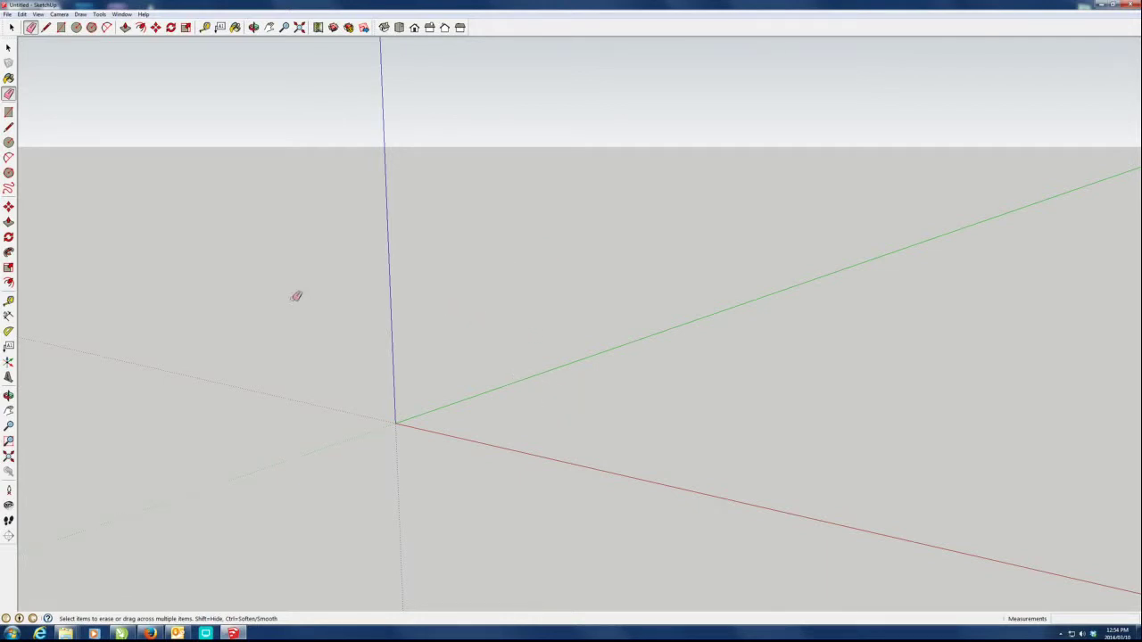
Draw a rectangle about 4' 7" by 5' 5" on the ground, away from the origin between the red and green axes.
key("r")
left_click(560, 411)
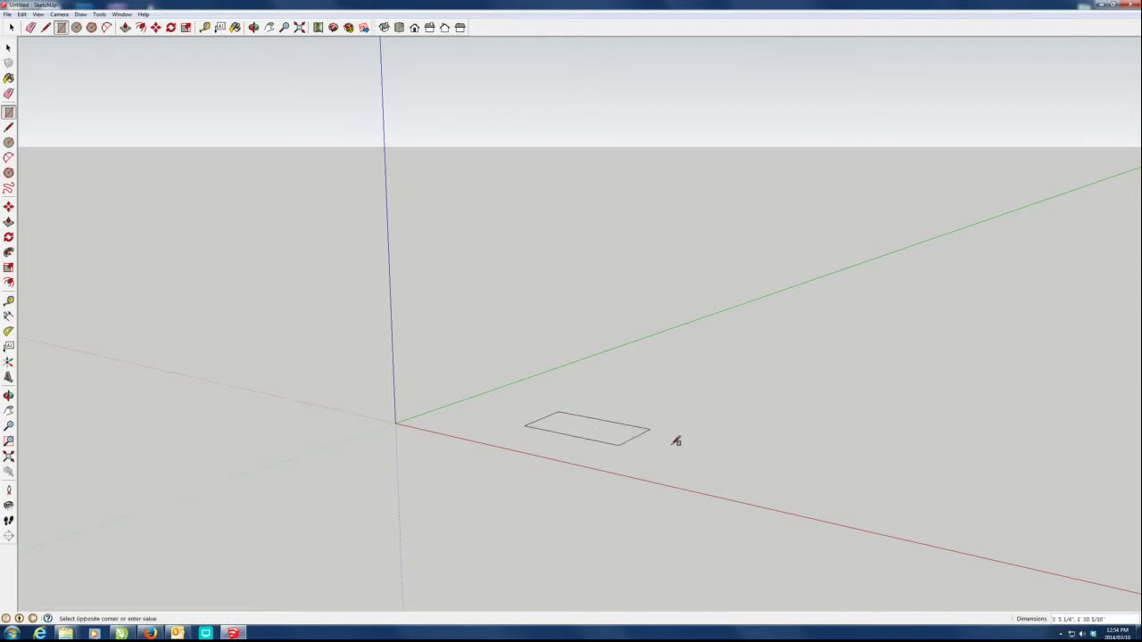
left_click(757, 394)
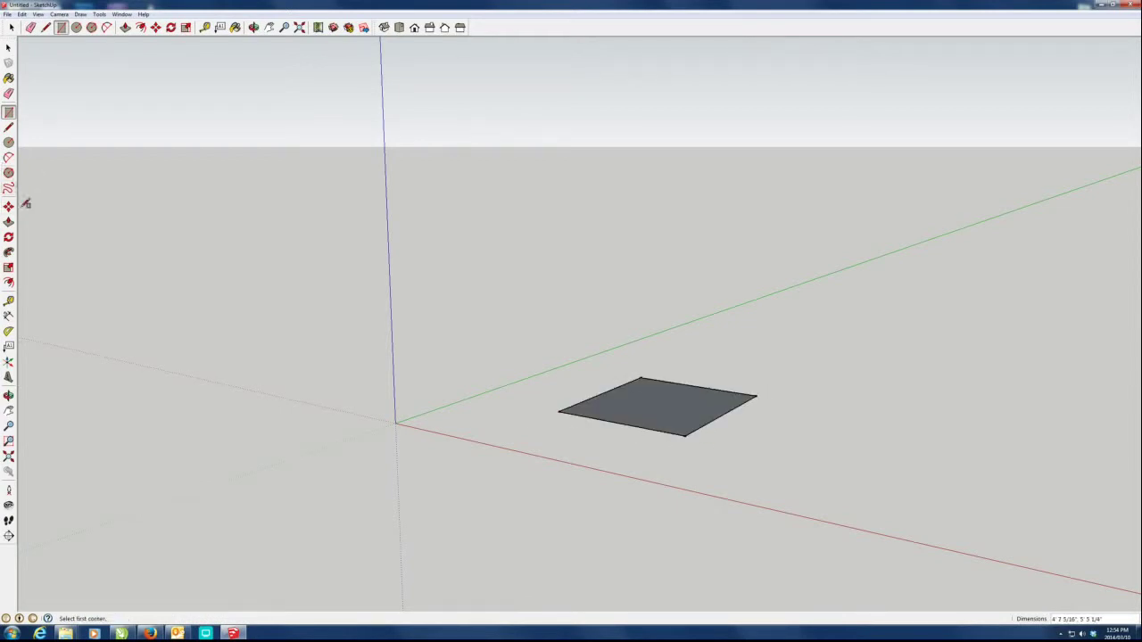
middle_click_drag(544, 451, 726, 359)
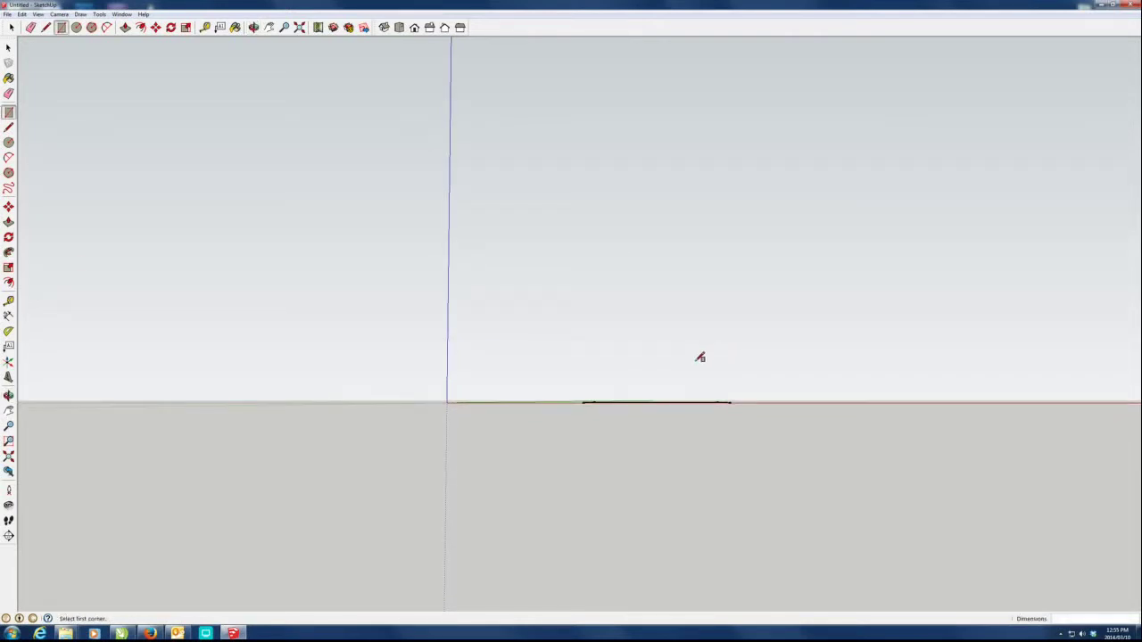
Erase all edges of the rectangle on the ground with the Eraser tool.
left_click(8, 93)
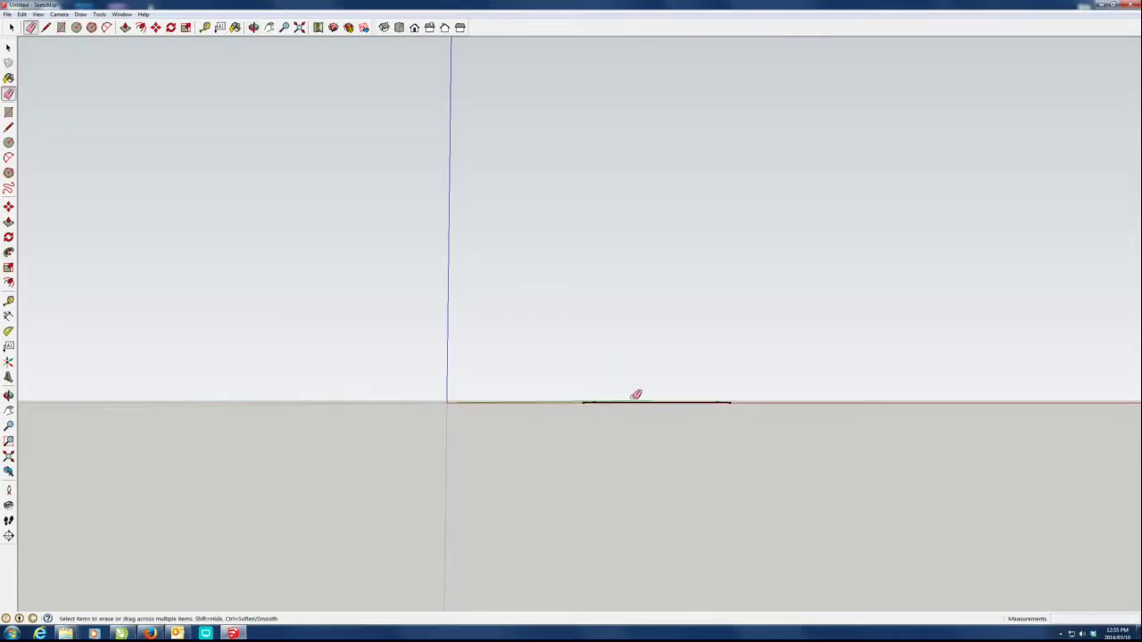
left_click(657, 402)
mouse_move(673, 309)
middle_mouse_down()
mouse_move(609, 493)
mouse_move(586, 520)
middle_mouse_up()
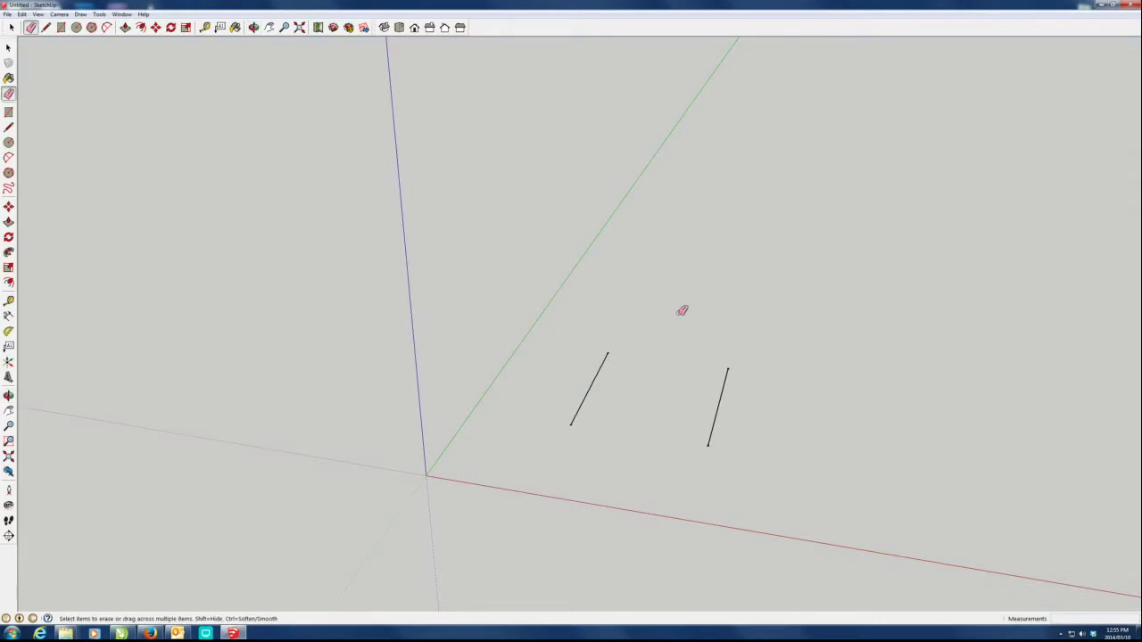
mouse_move(729, 410)
left_mouse_down()
mouse_move(645, 387)
mouse_move(522, 383)
left_mouse_up()
Draw a rectangle about 4' 2" by 4' 8" on the ground, starting at the origin along the red and green axes.
left_click(8, 111)
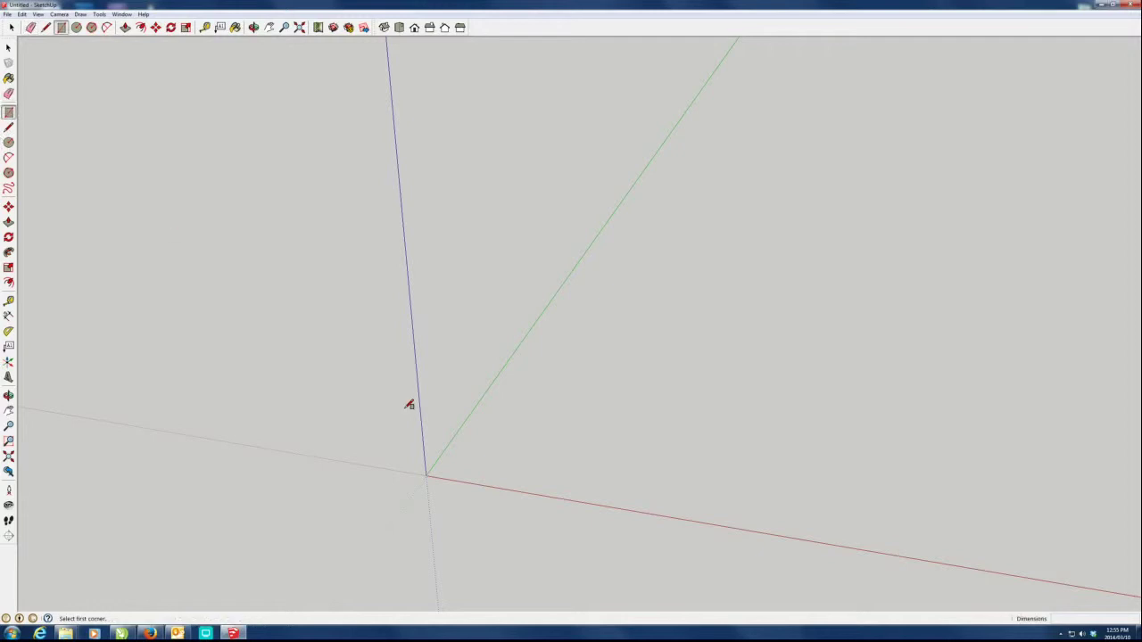
left_click(428, 474)
left_click(594, 414)
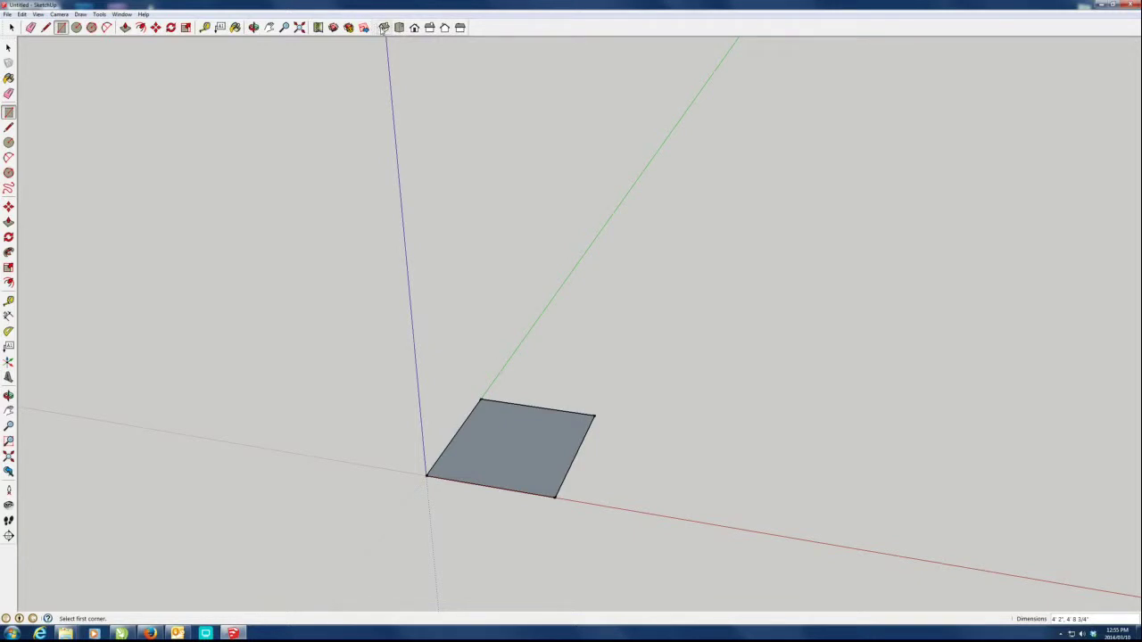
Examine the rectangle in the Iso, Top, Front, Right, Back and Left standard views, ending in Iso.
left_click(384, 28)
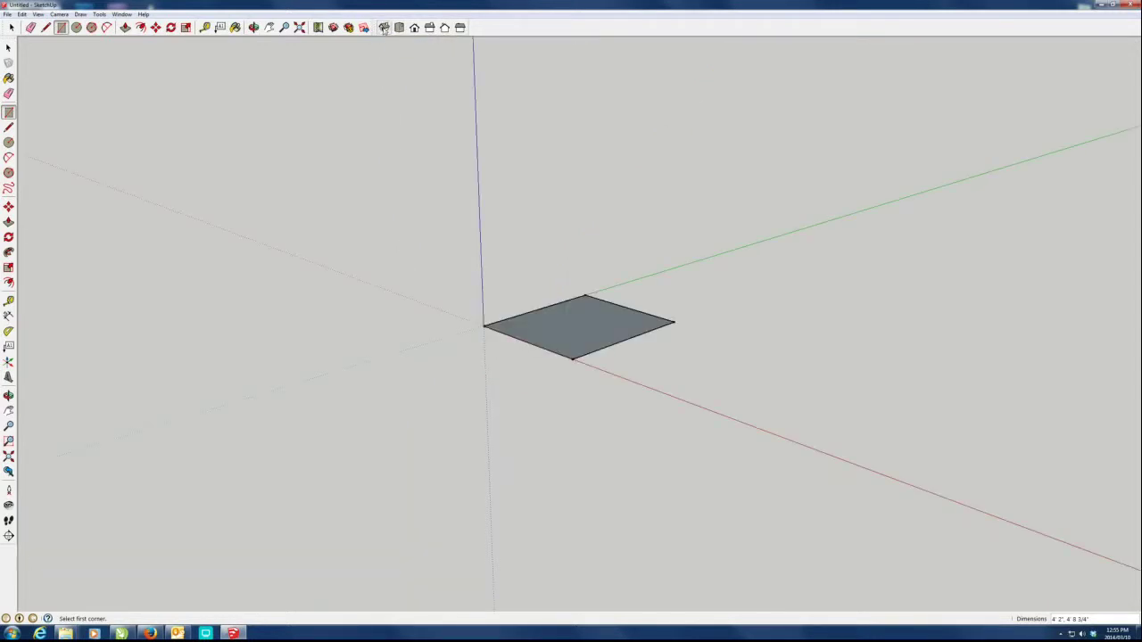
left_click(399, 28)
left_click(414, 27)
left_click(430, 28)
left_click(445, 27)
left_click(459, 28)
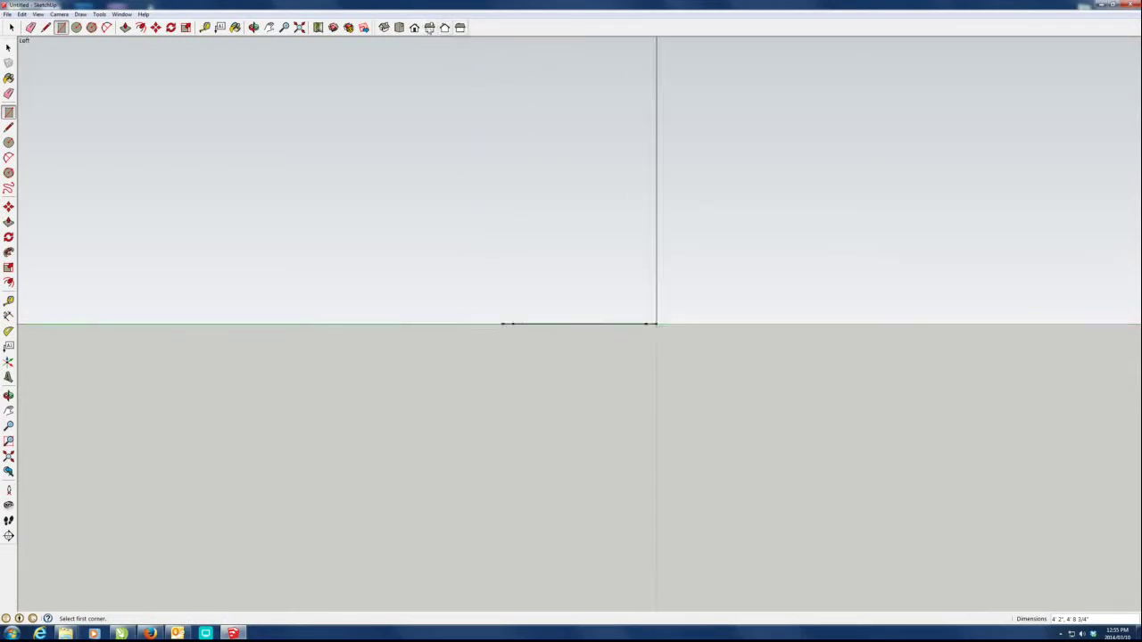
left_click(384, 28)
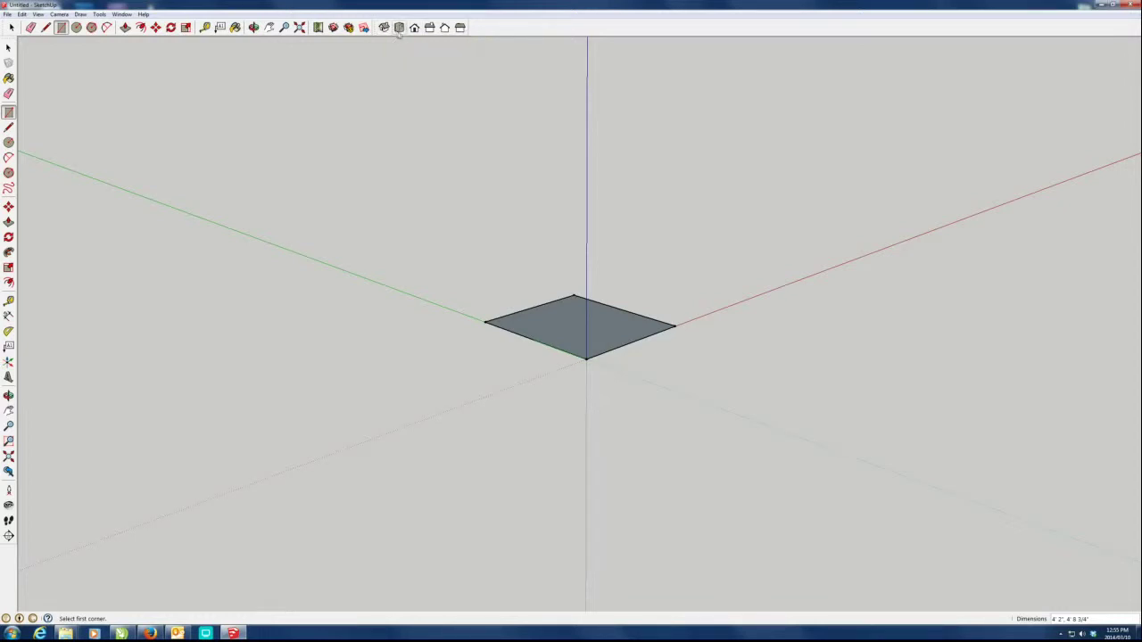
Draw a closed irregular six-sided outline with the Line tool on the ground, on the negative red-axis side of the rectangle.
left_click(399, 28)
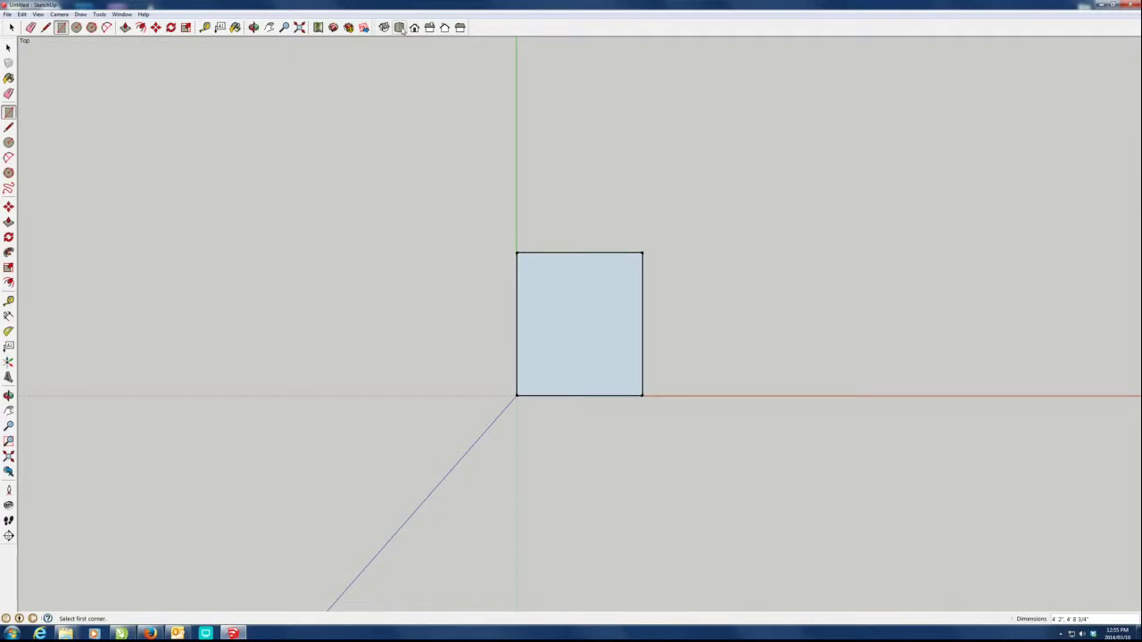
left_click(9, 128)
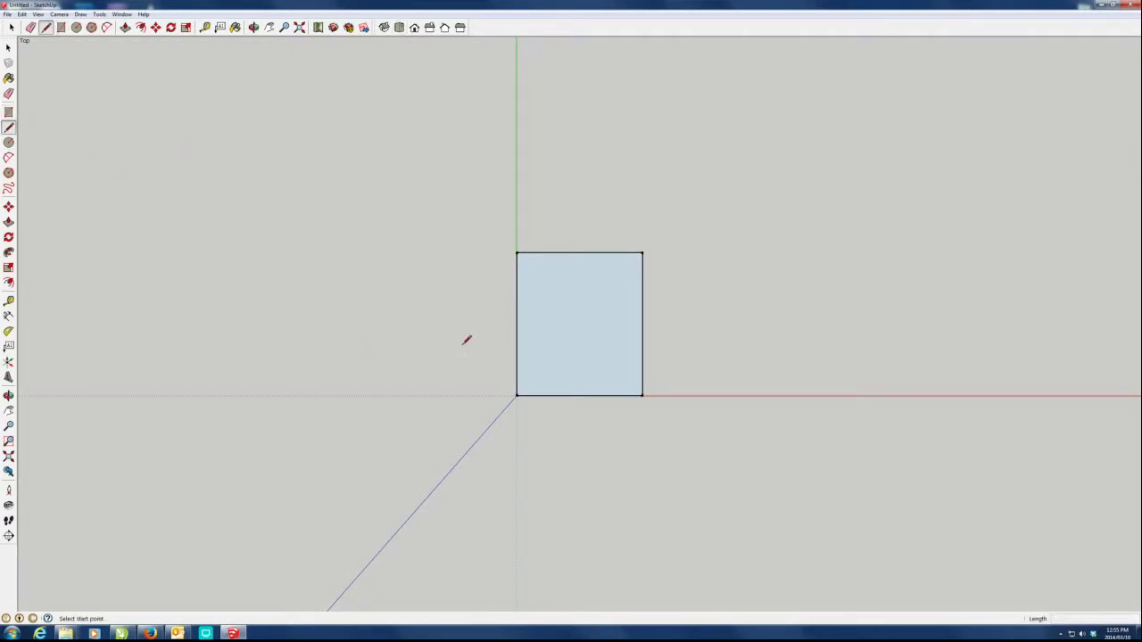
left_click(307, 360)
left_click(330, 294)
left_click(414, 265)
left_click(455, 295)
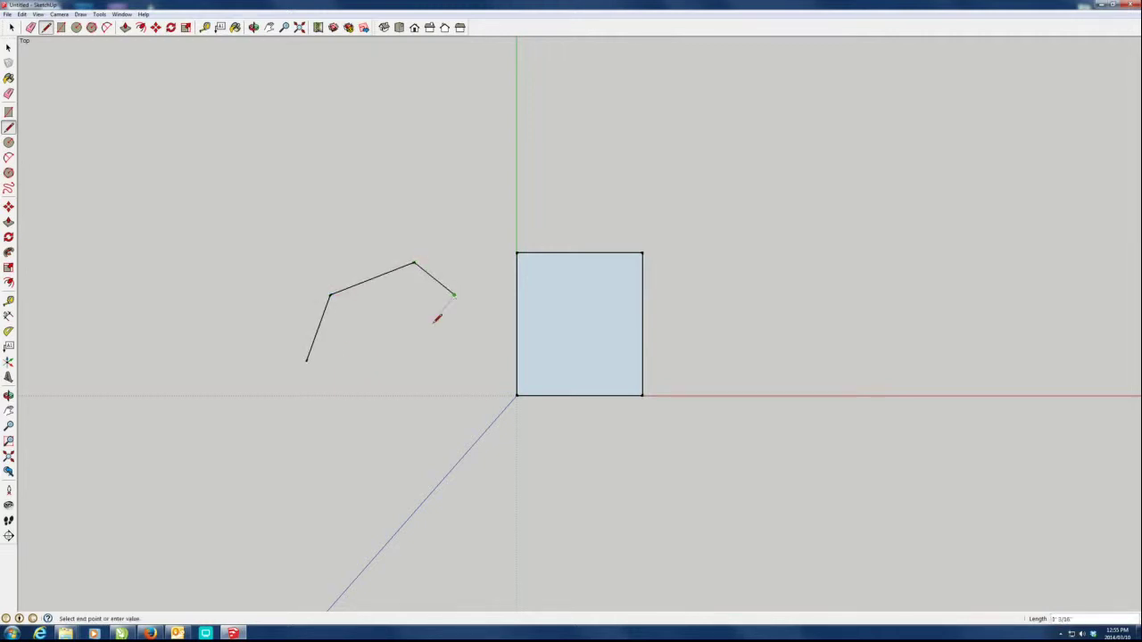
left_click(423, 335)
left_click(446, 361)
left_click(307, 360)
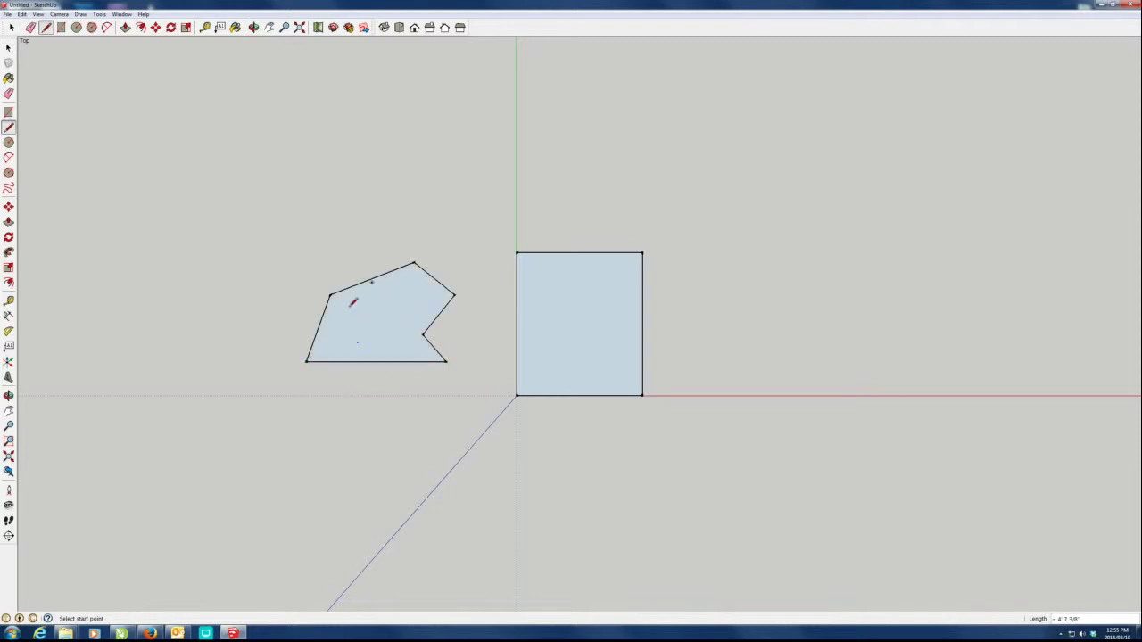
Draw a circle with a radius of about 1' 6" on the ground, on the positive red-axis side of the rectangle.
left_click(9, 143)
left_click(751, 327)
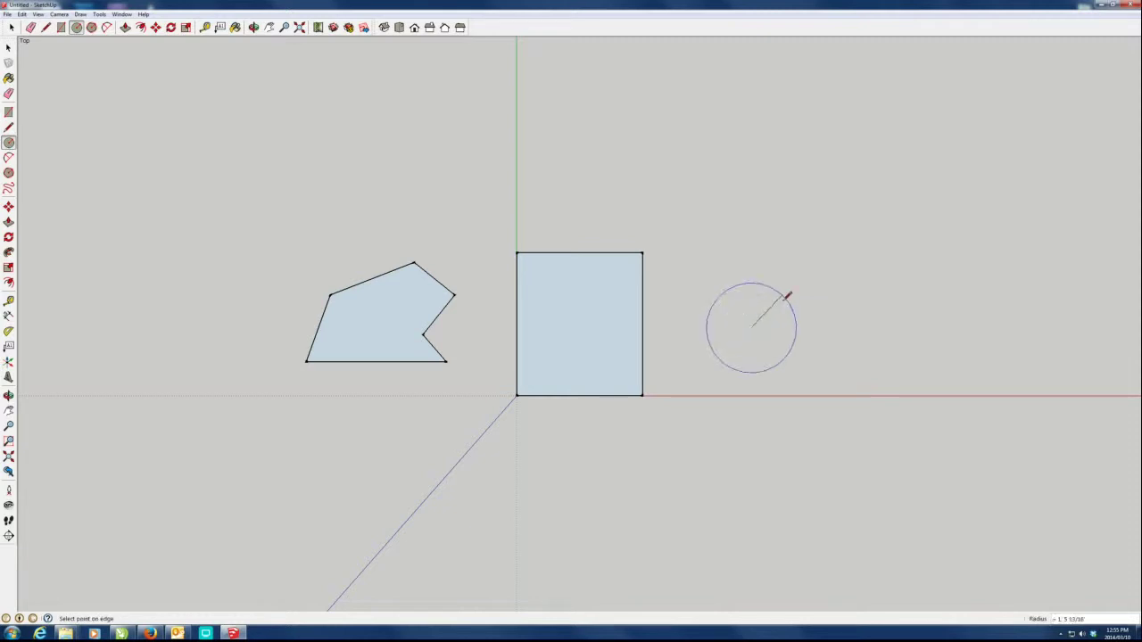
left_click(788, 295)
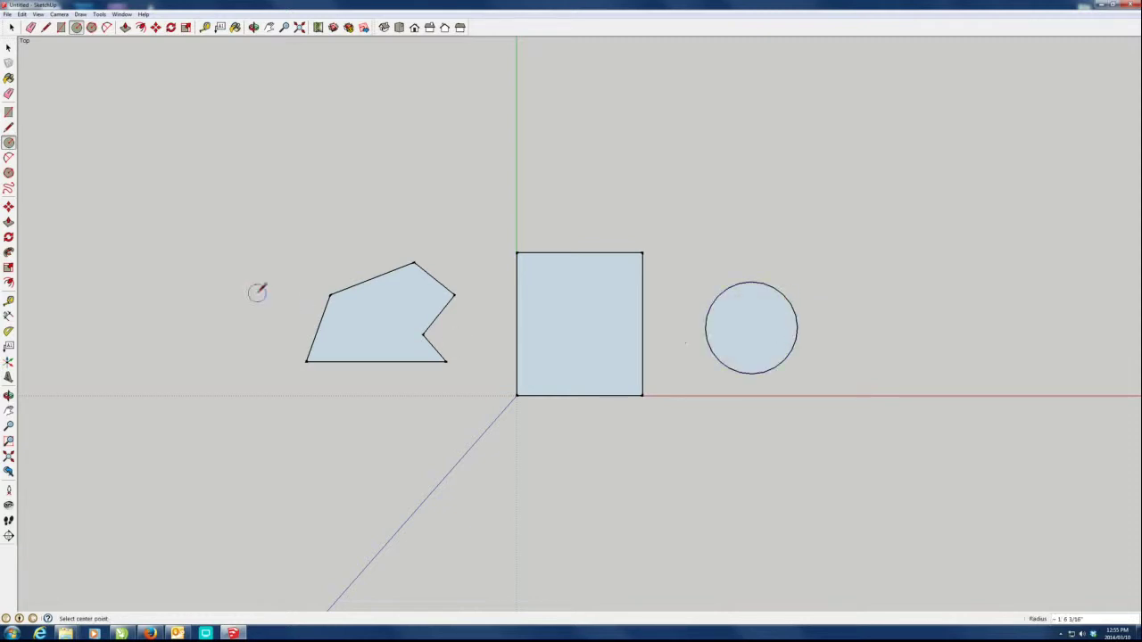
Draw an arc with a bulge of about 1' 6" beyond the circle and close it with a straight line about 5' 3" long.
left_click(8, 157)
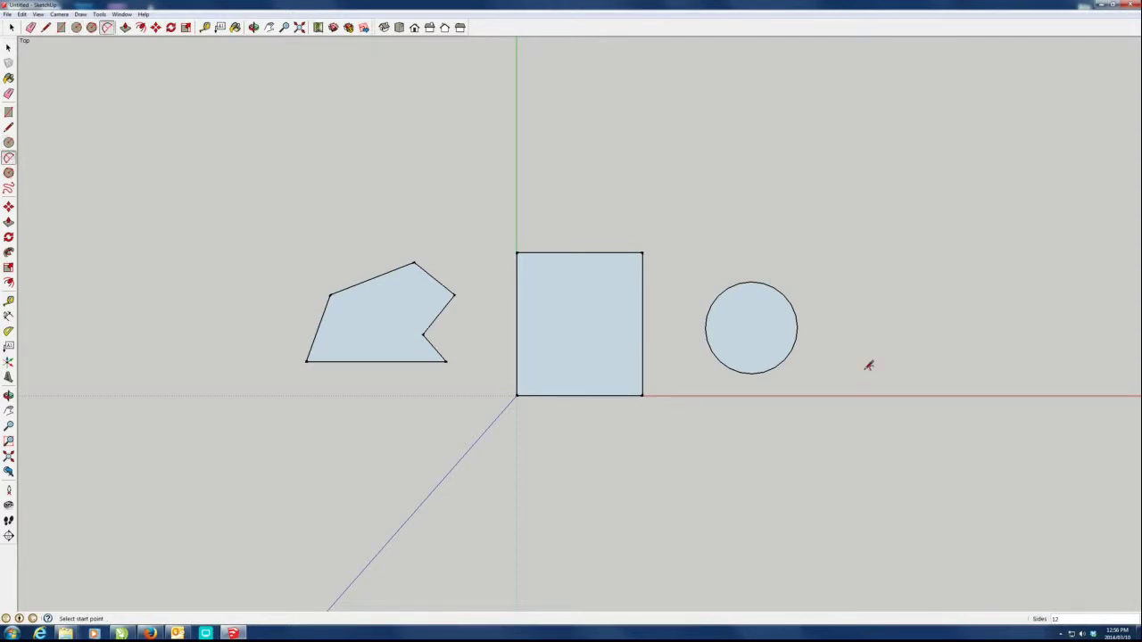
left_click(872, 339)
left_click(1027, 307)
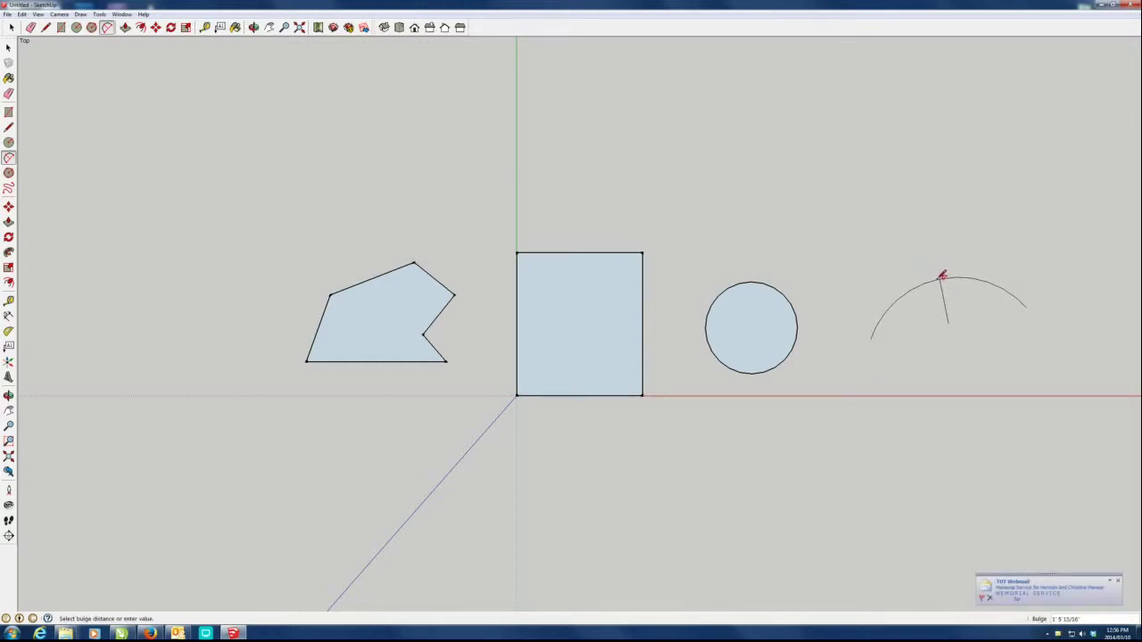
left_click(946, 275)
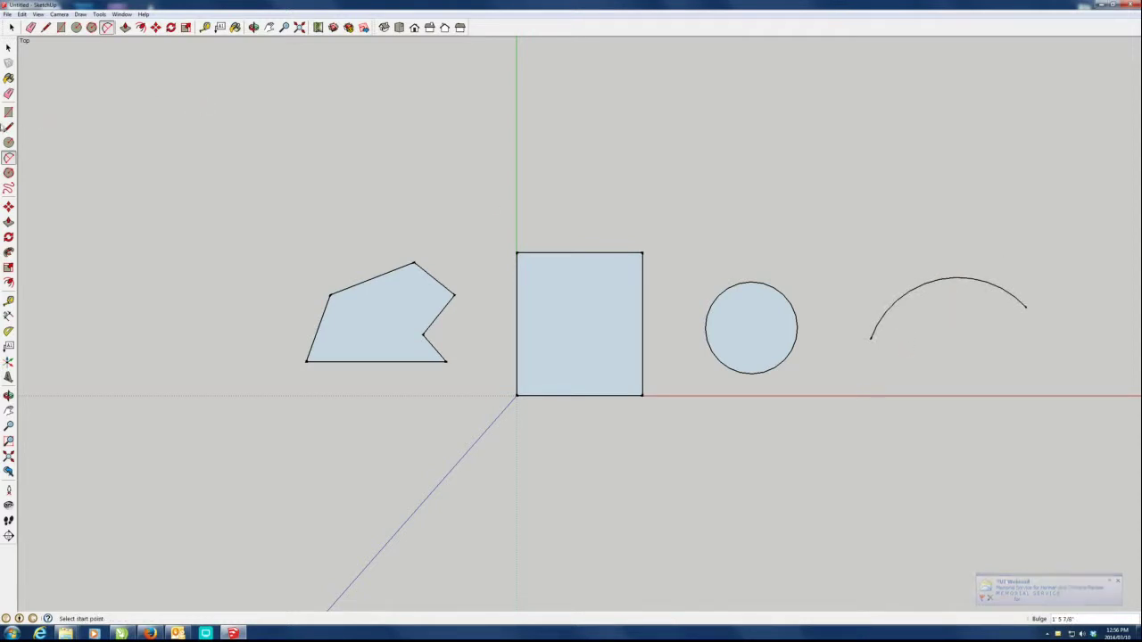
left_click(9, 127)
left_click(871, 337)
left_click(1026, 307)
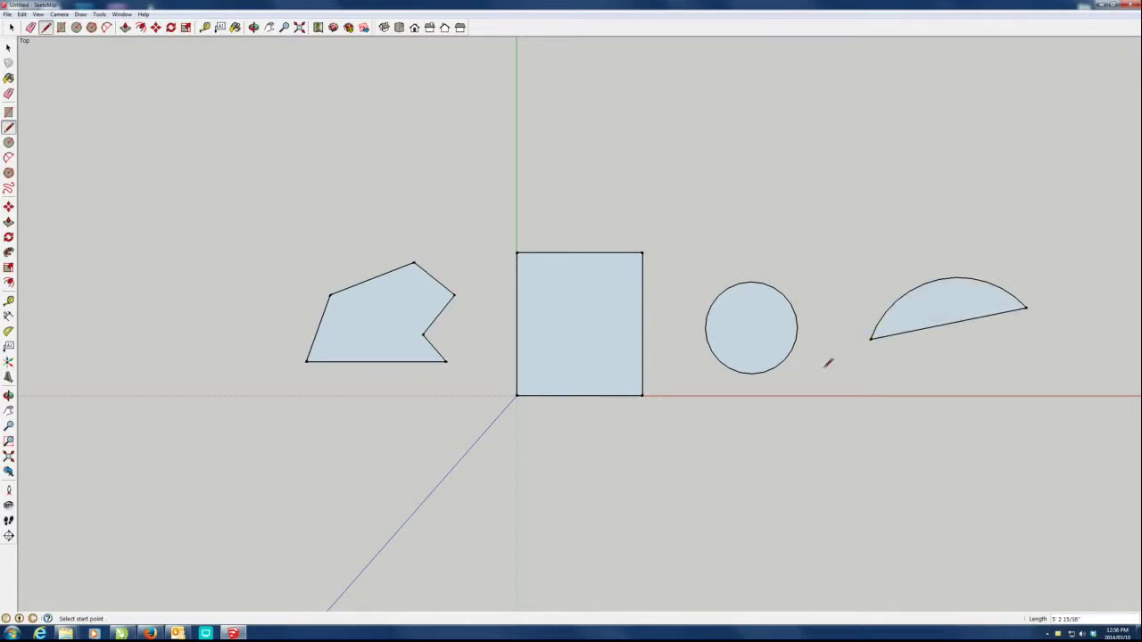
Draw a hexagon with a radius of about 2' on the far side of the irregular outline using the Polygon tool.
left_click(9, 172)
left_click(191, 344)
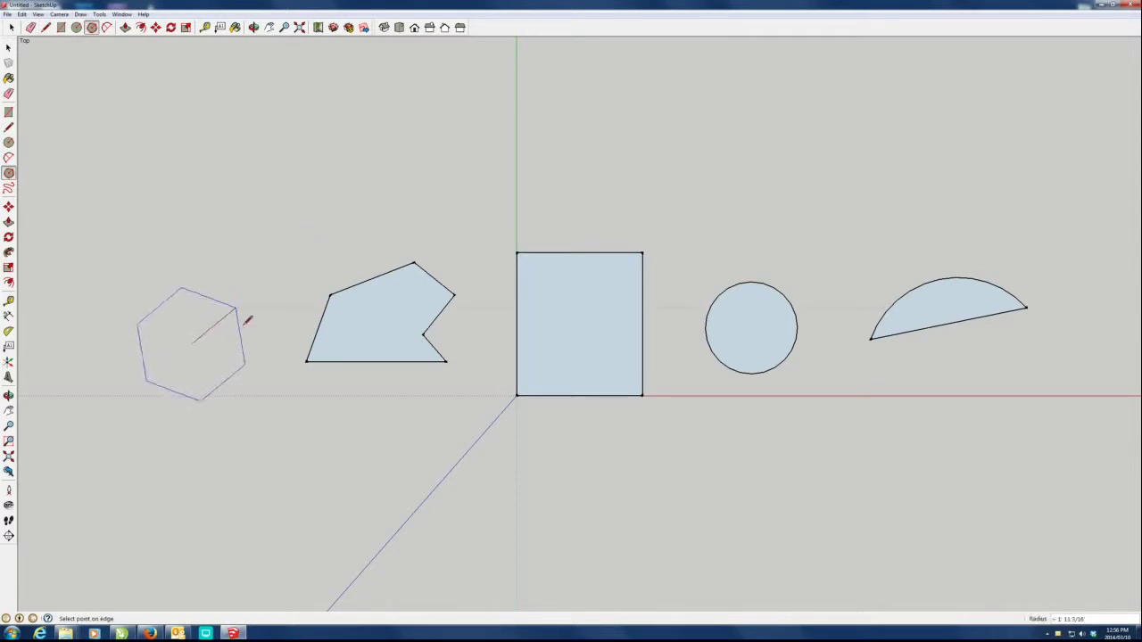
left_click(245, 376)
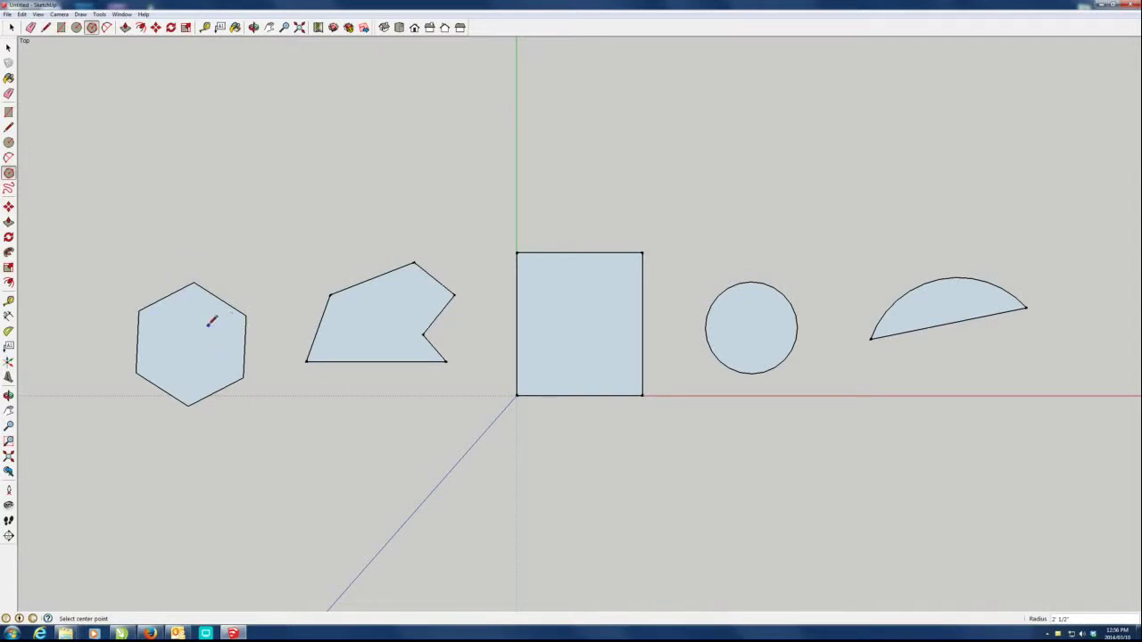
Draw a closed irregular curved shape beside the arc segment with the Freehand tool.
left_click(9, 188)
mouse_move(1032, 364)
left_mouse_down()
mouse_move(1060, 348)
mouse_move(1057, 300)
mouse_move(1101, 306)
mouse_move(1123, 396)
mouse_move(1033, 402)
mouse_move(1031, 363)
left_mouse_up()
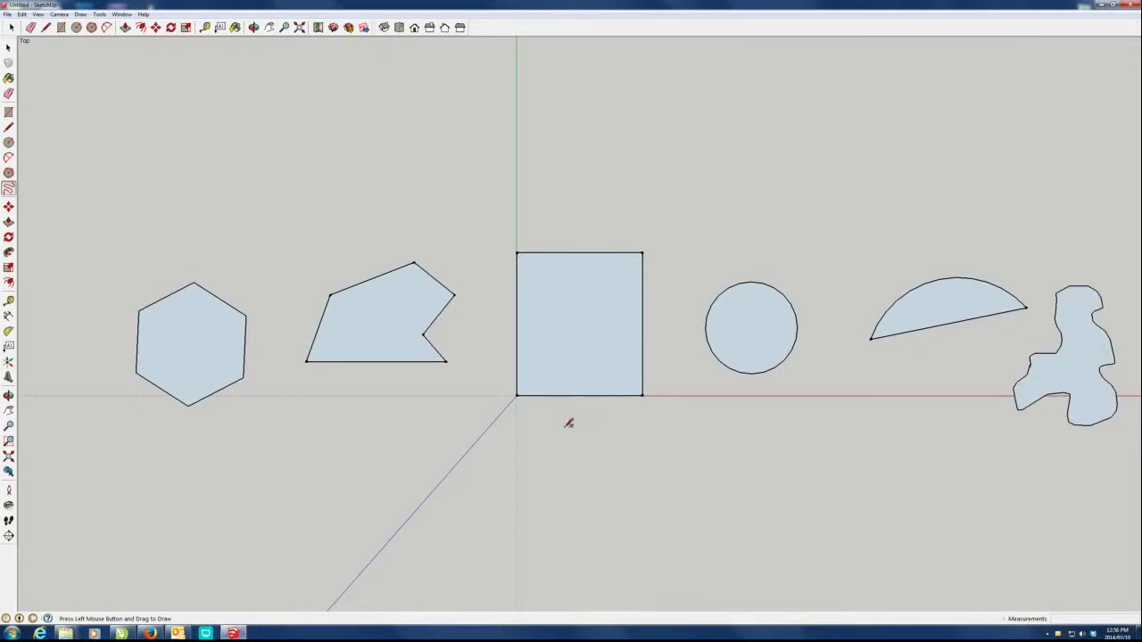
Push/Pull all six flat shapes upward into solids, raising the freehand shape by about 2' 2".
mouse_move(652, 411)
middle_mouse_down()
mouse_move(645, 438)
mouse_move(652, 401)
middle_mouse_up()
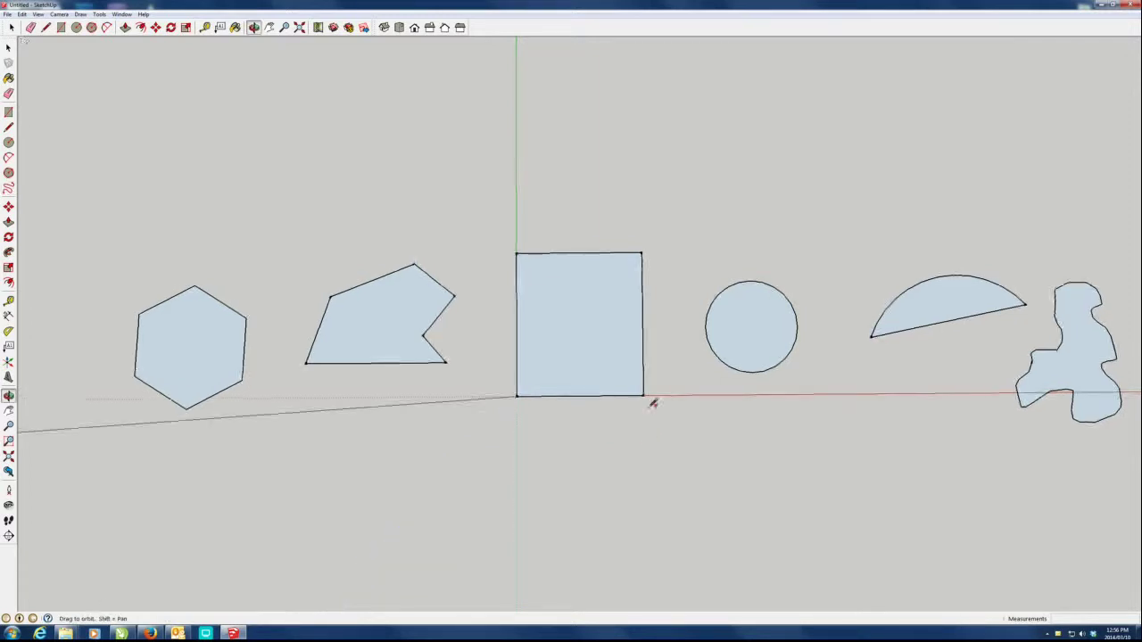
left_click(382, 29)
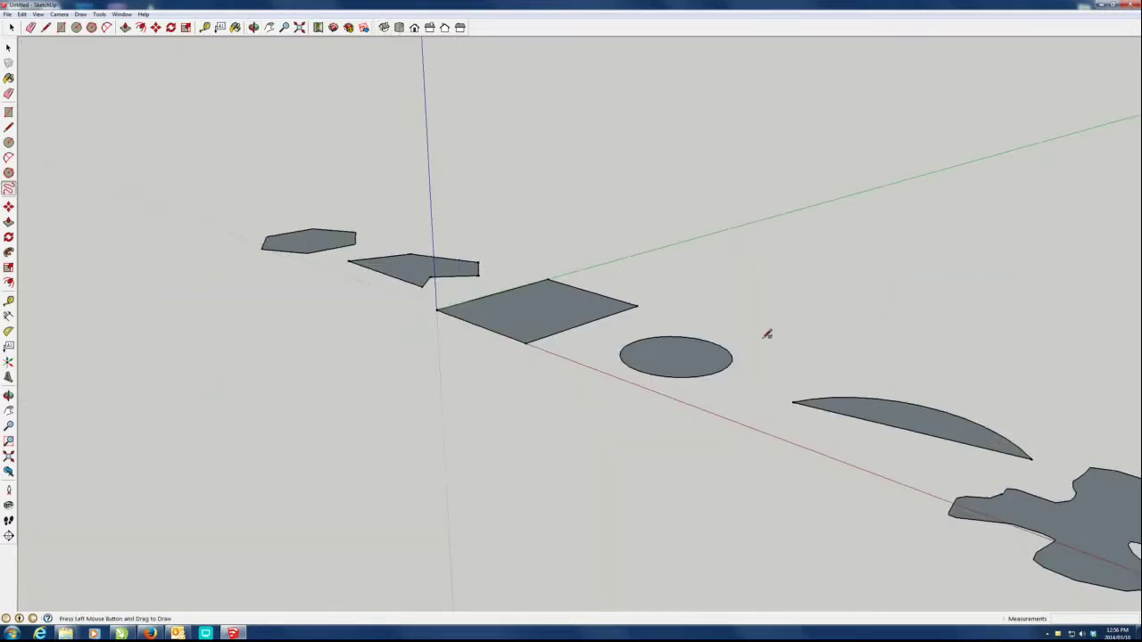
scroll(765, 329, "down", 1)
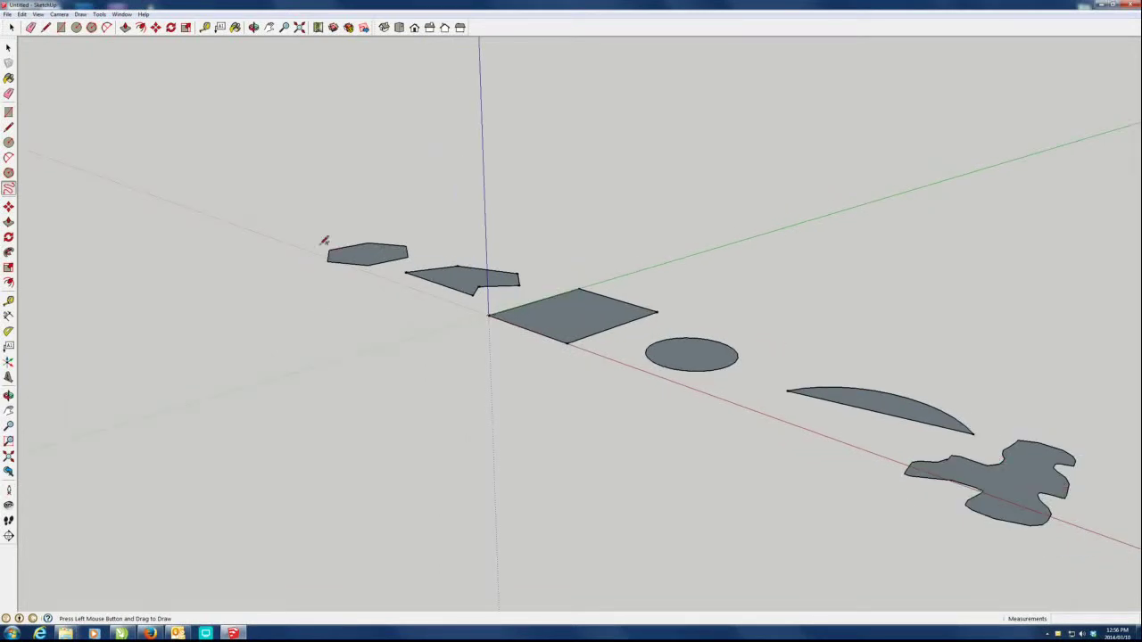
left_click(8, 222)
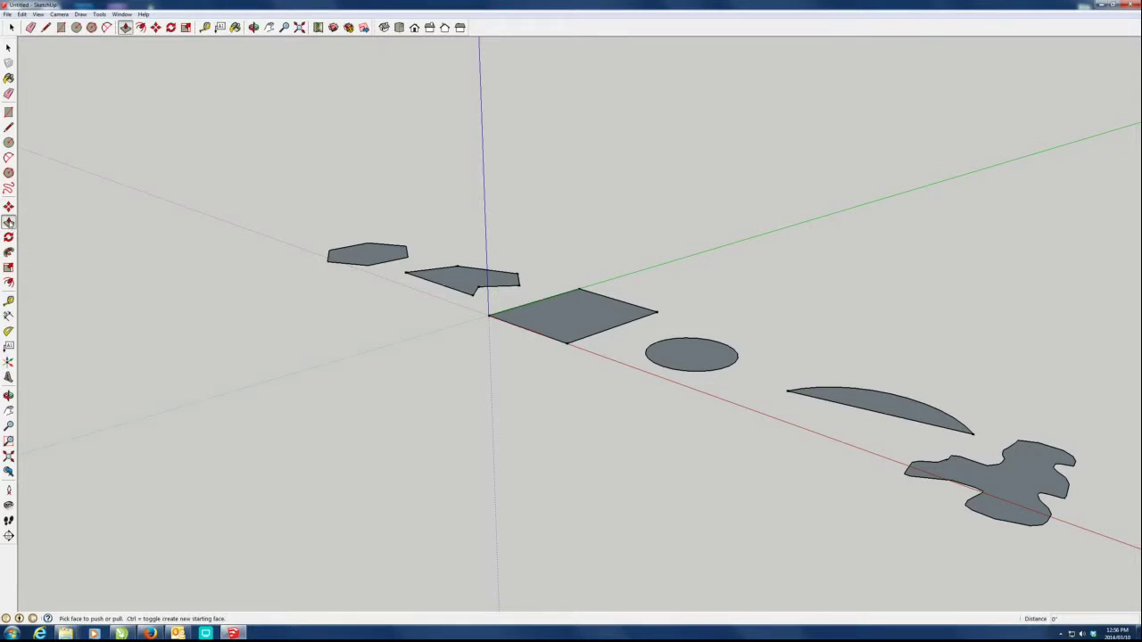
left_click_drag(339, 251, 377, 224)
left_click_drag(429, 286, 433, 171)
left_click_drag(560, 330, 550, 184)
left_click_drag(683, 342, 688, 212)
left_click_drag(839, 415, 819, 248)
left_click_drag(1006, 478, 1004, 339)
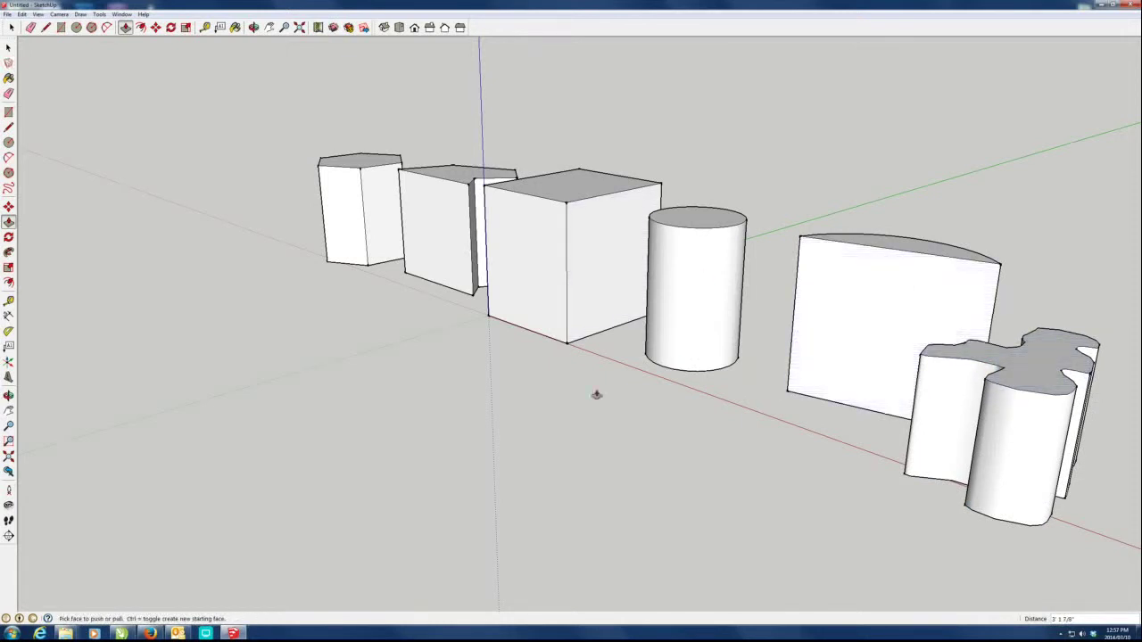
Adjust the rectangular box's vertical side faces with Push/Pull, finishing with a move of about 6".
left_click_drag(523, 298, 578, 288)
left_click_drag(522, 288, 502, 267)
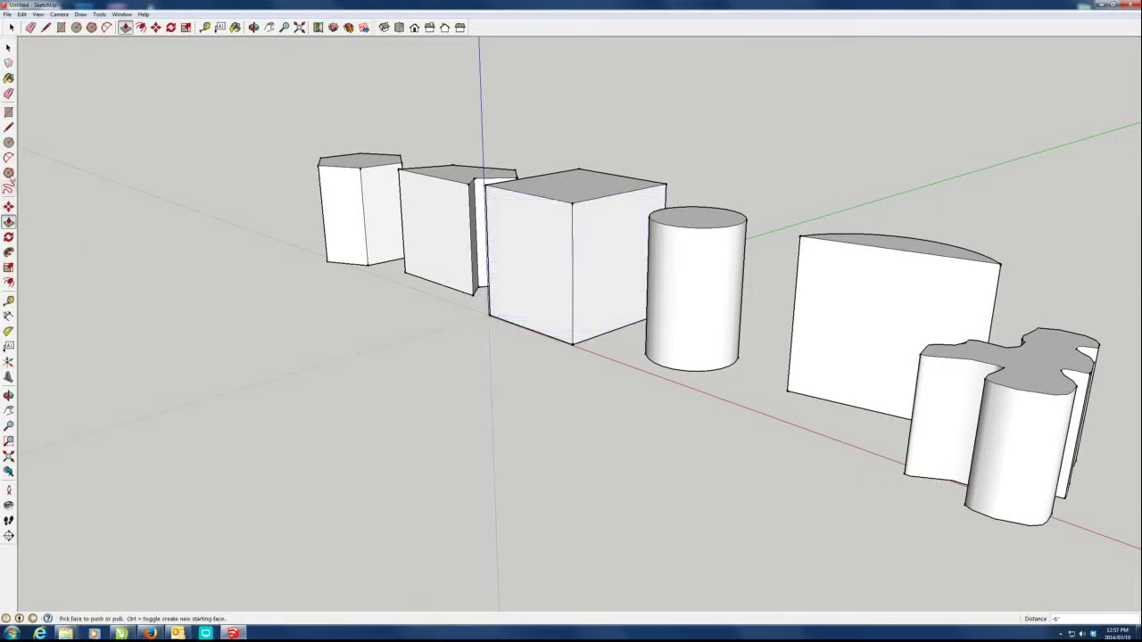
Draw a circle on top of the rectangular box and Push/Pull it upward about 4' 1" into a cylinder.
left_click(9, 142)
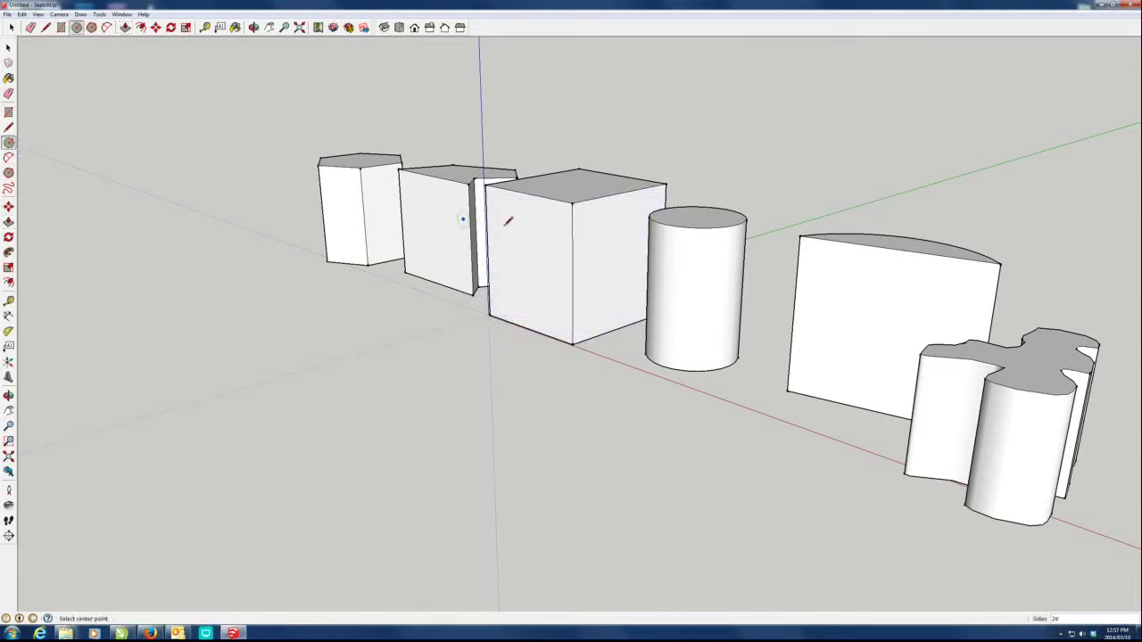
left_click(604, 187)
left_click(9, 221)
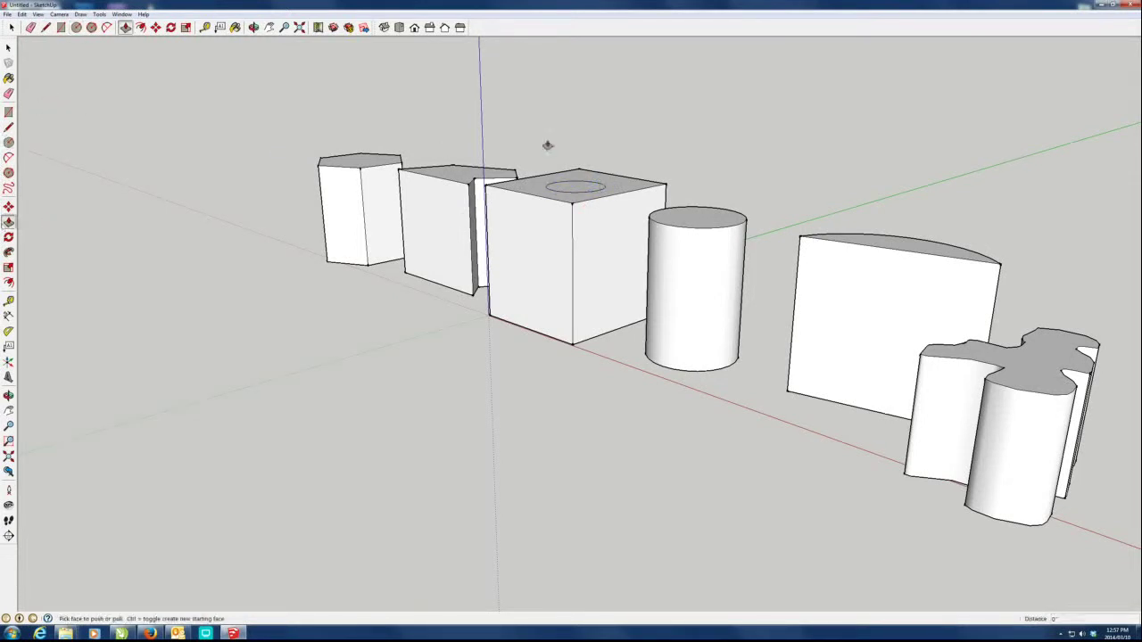
left_click_drag(575, 187, 573, 65)
Draw a circle of about 1' 2" radius on the rectangular box's front face and Push/Pull it inward through the box.
left_click(9, 143)
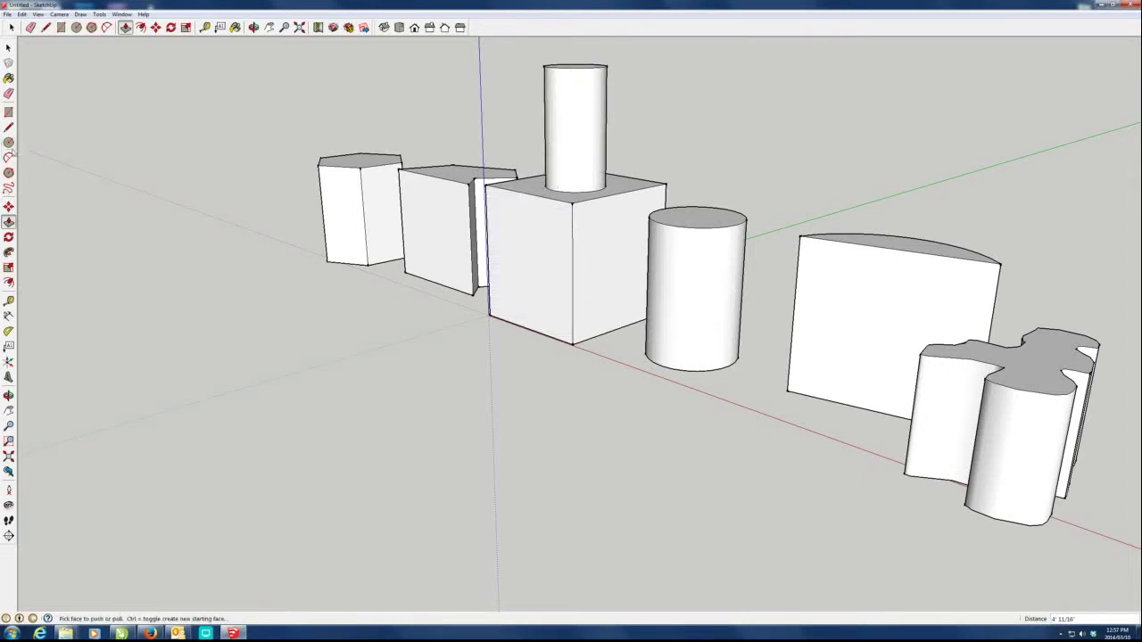
left_click(525, 259)
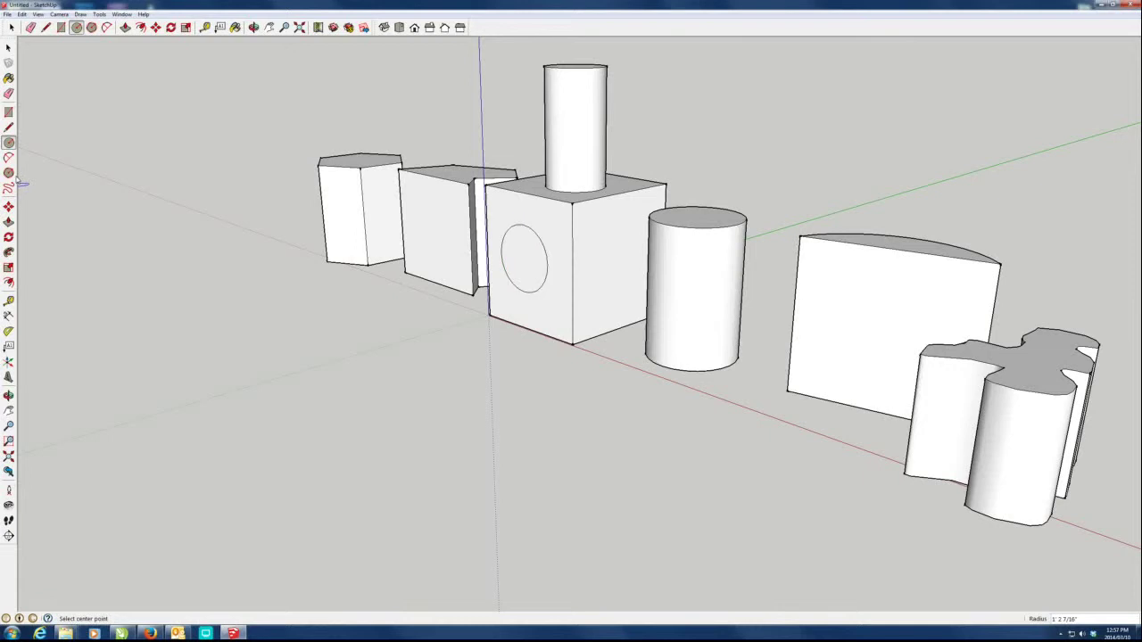
left_click(9, 222)
left_click_drag(527, 253, 615, 233)
middle_click_drag(615, 234, 785, 227)
left_click(465, 277)
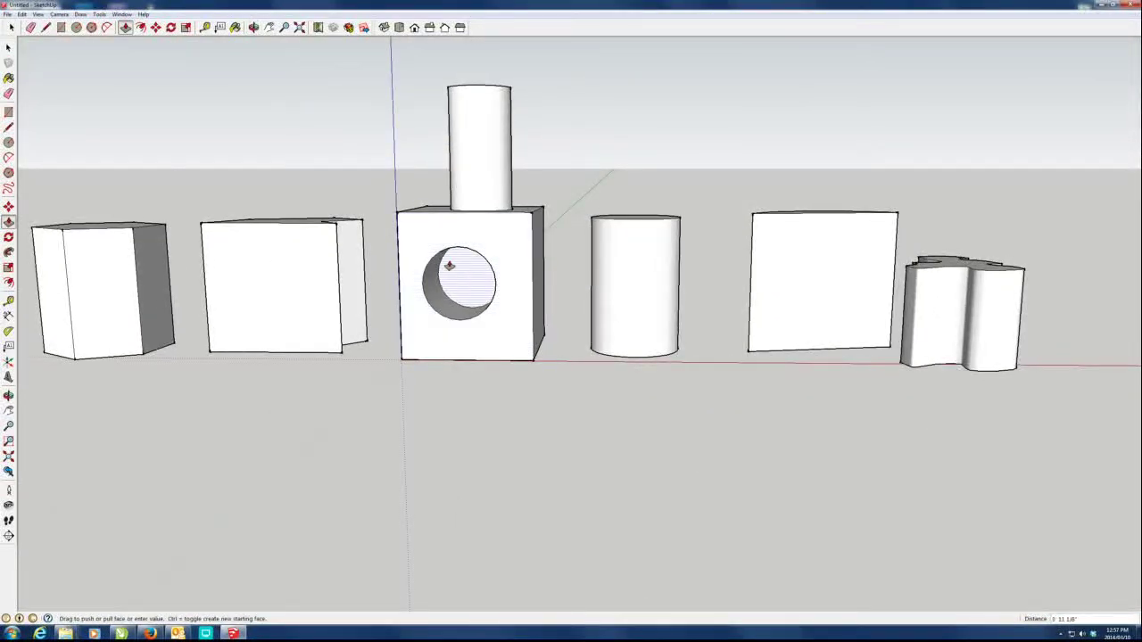
left_click(481, 264)
Push/Pull the end of the cylinder protruding from the box's rear flush with the back face to cut a through hole.
middle_click_drag(481, 264, 474, 211)
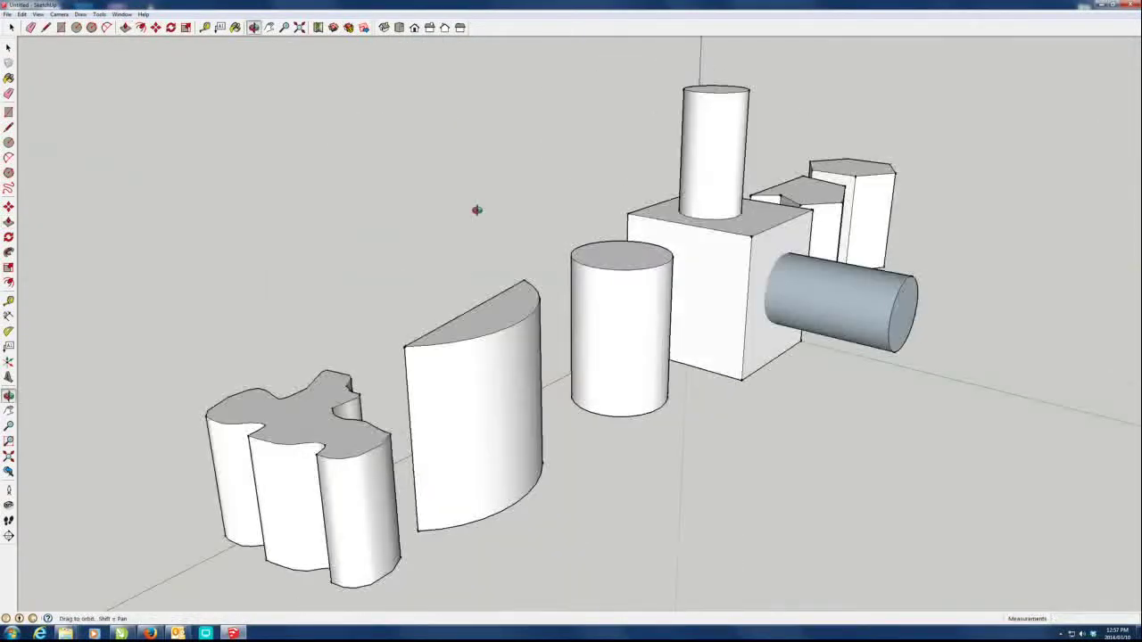
left_click(907, 310)
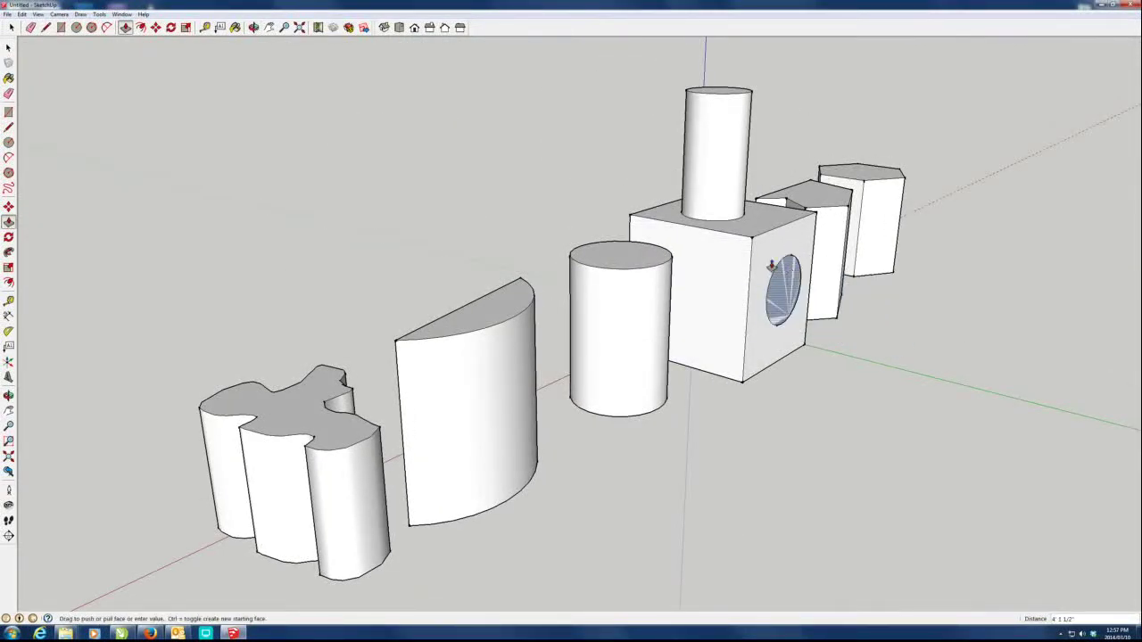
left_click(772, 265)
middle_click_drag(773, 265, 1009, 337)
middle_click_drag(599, 333, 857, 326)
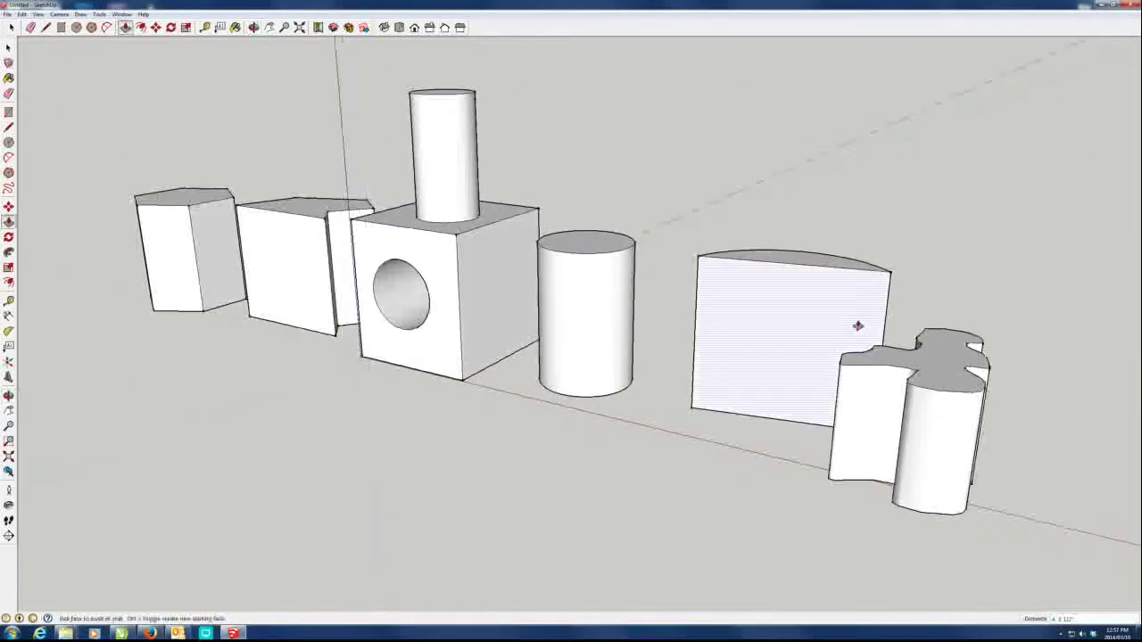
mouse_move(382, 334)
middle_mouse_down()
mouse_move(512, 324)
mouse_move(469, 339)
mouse_move(479, 352)
mouse_move(362, 342)
middle_mouse_up()
scroll(356, 339, "up", 3)
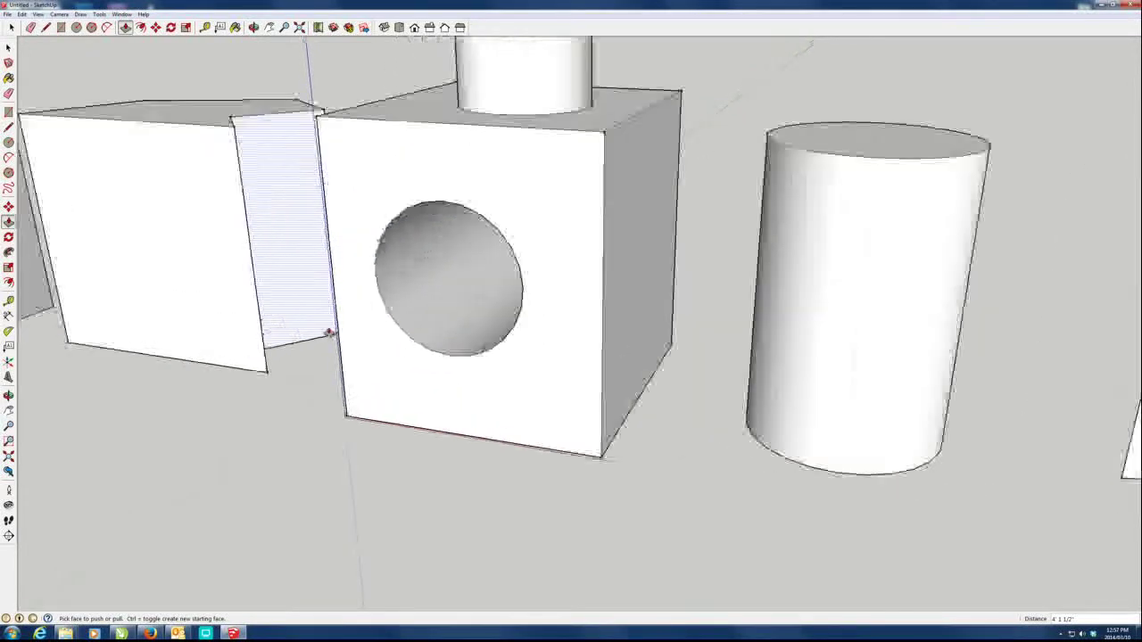
scroll(356, 339, "down", 6)
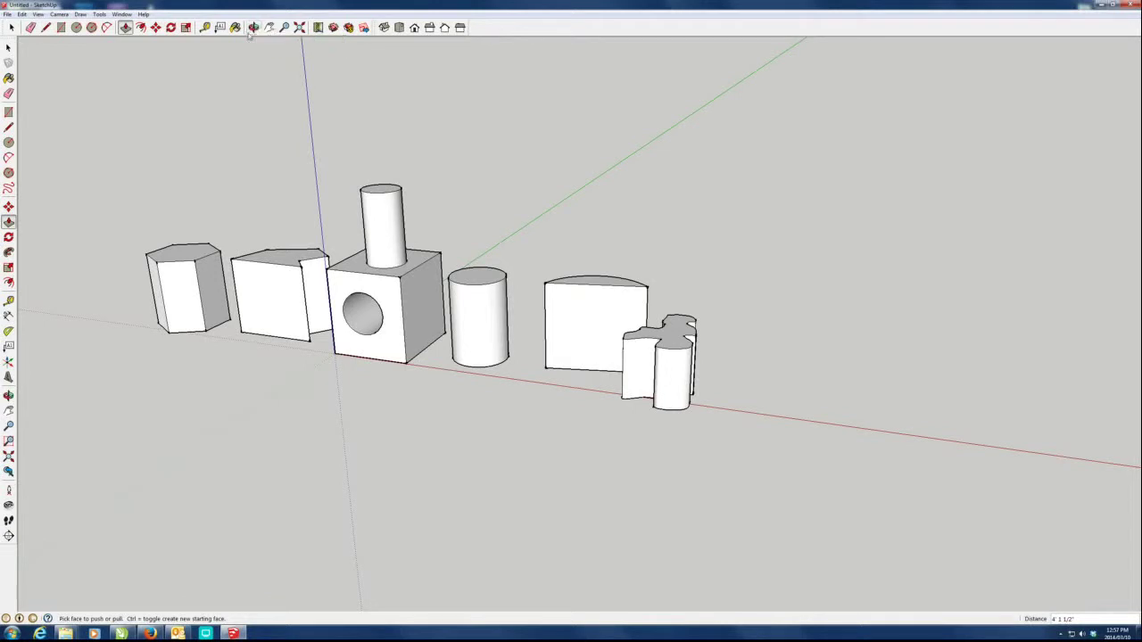
Orbit around the row of solids with the Orbit tool to examine them from different angles.
left_click(253, 28)
left_click_drag(312, 294, 794, 179)
left_click_drag(268, 336, 316, 401)
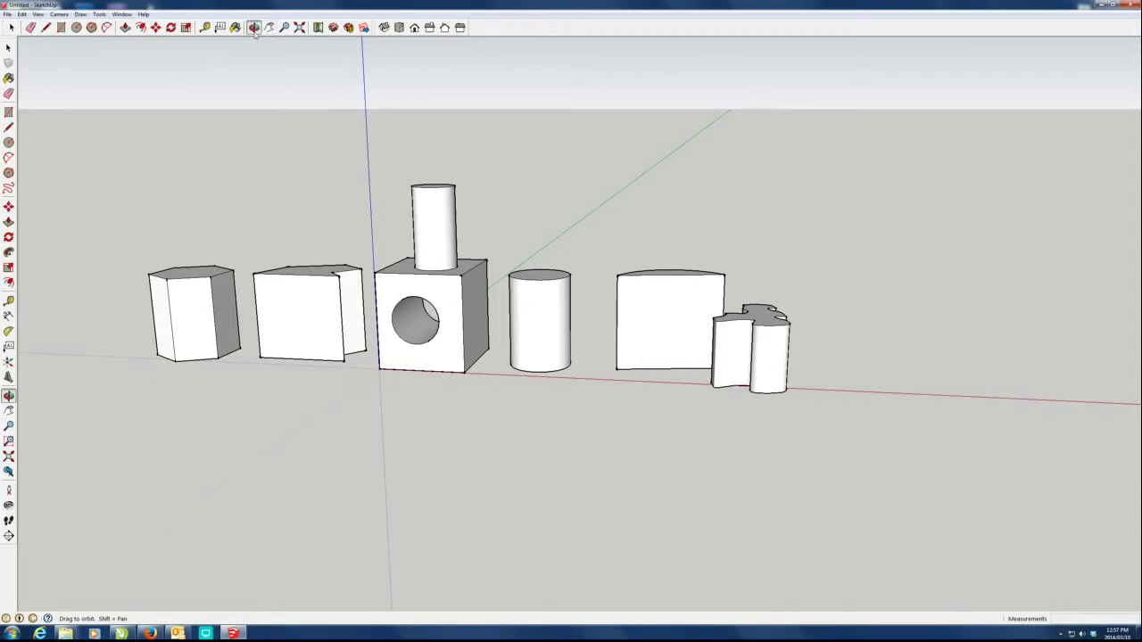
mouse_move(555, 209)
left_mouse_down()
mouse_move(579, 211)
mouse_move(548, 220)
left_mouse_up()
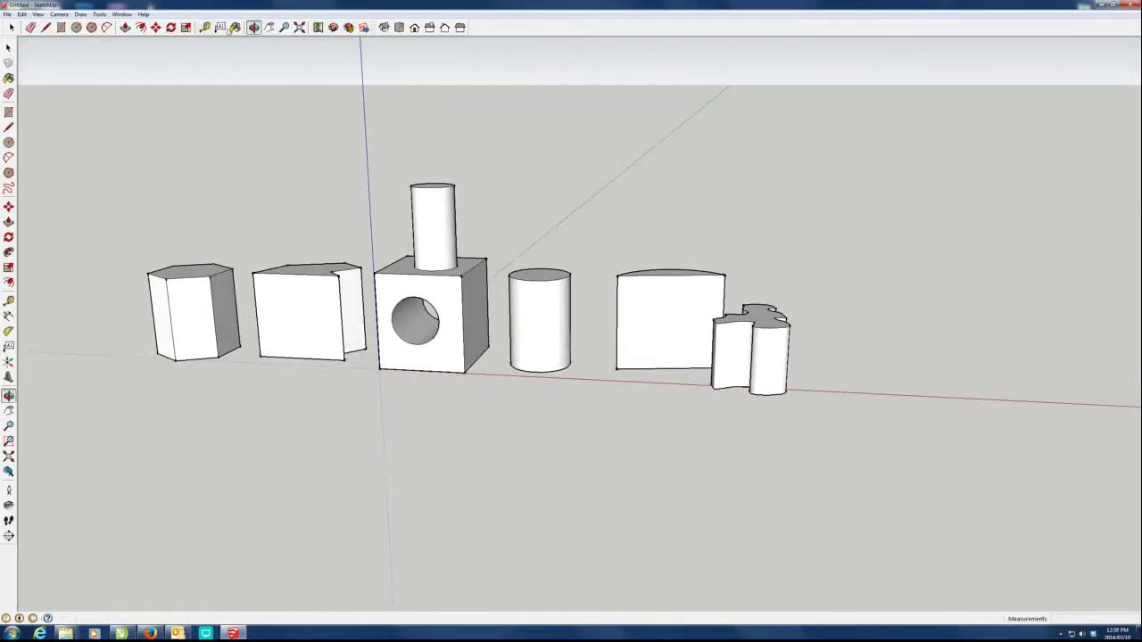
left_click(10, 46)
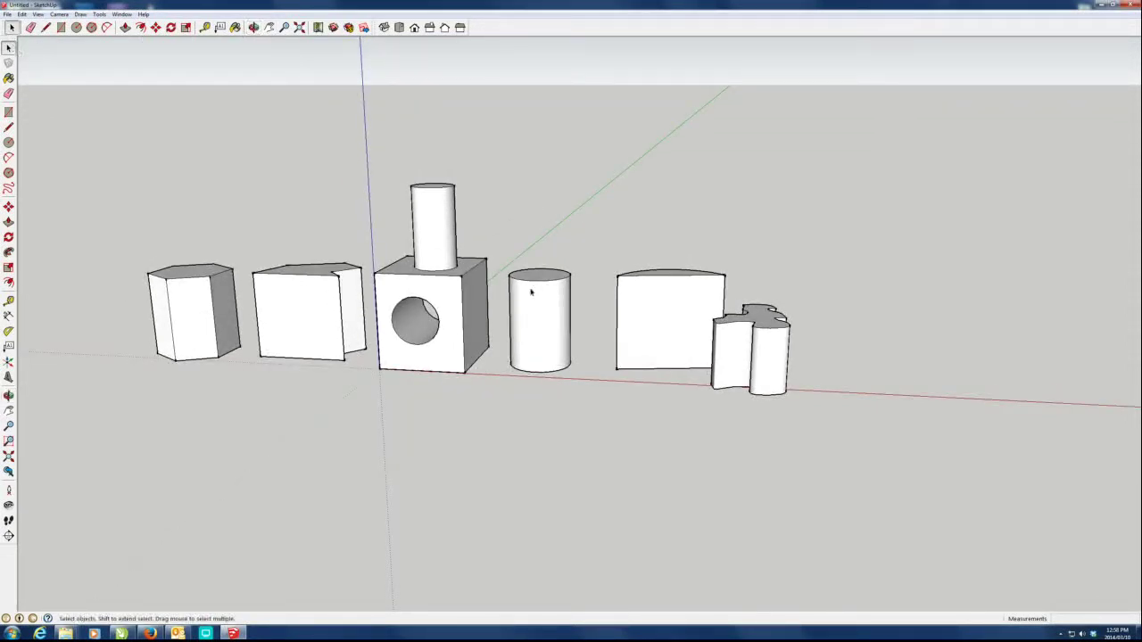
mouse_move(406, 230)
middle_mouse_down()
mouse_move(484, 211)
mouse_move(396, 211)
mouse_move(426, 234)
mouse_move(392, 234)
mouse_move(423, 222)
middle_mouse_up()
Shift the view of the row of solids with the Pan tool and enlarge it with the Zoom tool.
left_click(270, 28)
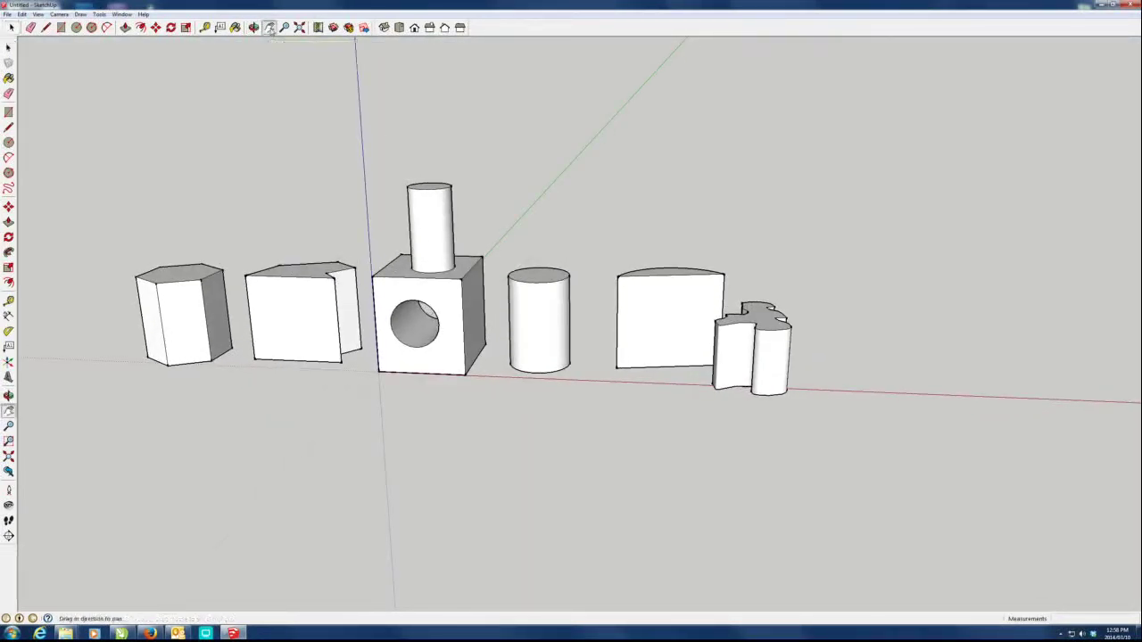
left_click_drag(428, 284, 533, 275)
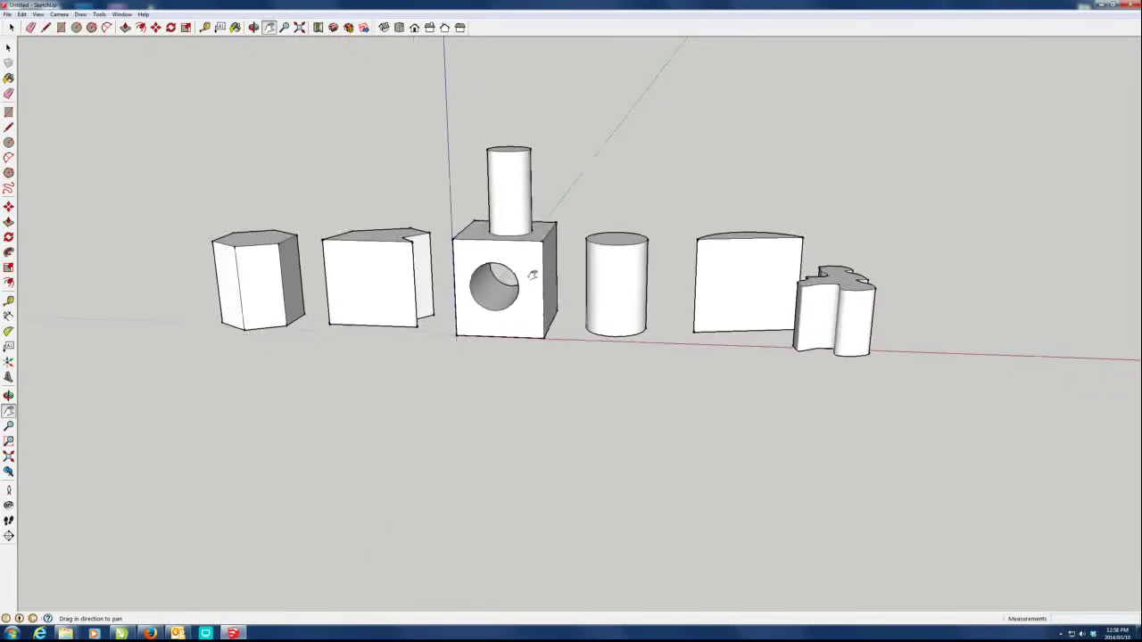
left_click(283, 26)
left_click_drag(535, 339, 535, 309)
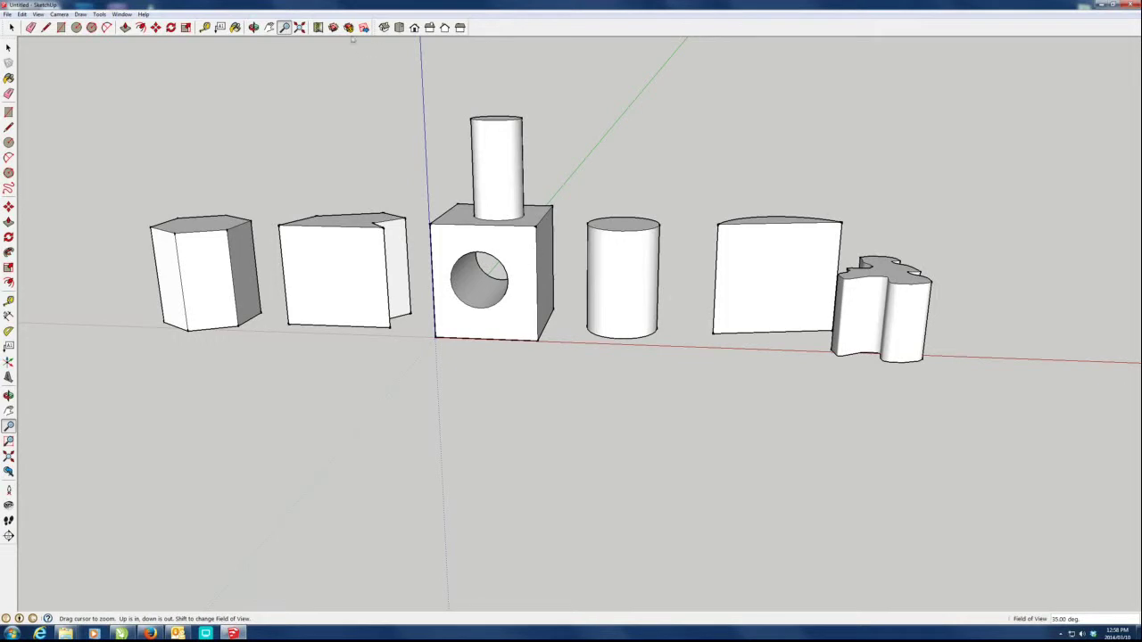
Zoom in and out around different points of the model, including a close look at the box's top front corner.
left_click(8, 49)
scroll(312, 250, "down", 3)
scroll(304, 254, "up", 6)
scroll(410, 268, "down", 3)
scroll(682, 333, "up", 2)
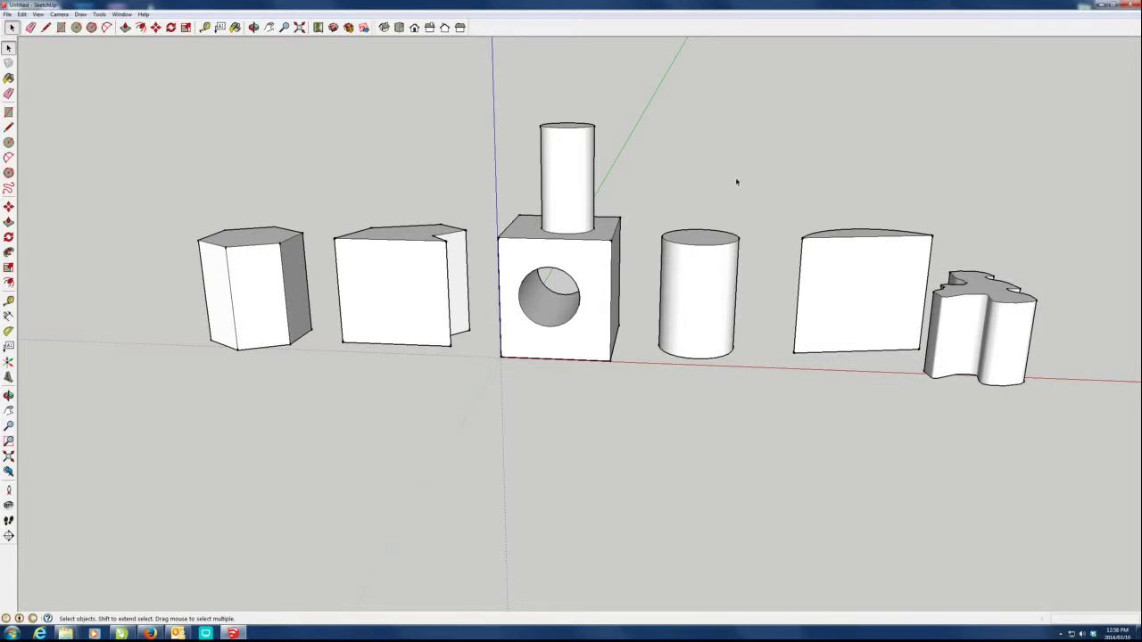
scroll(969, 115, "up", 8)
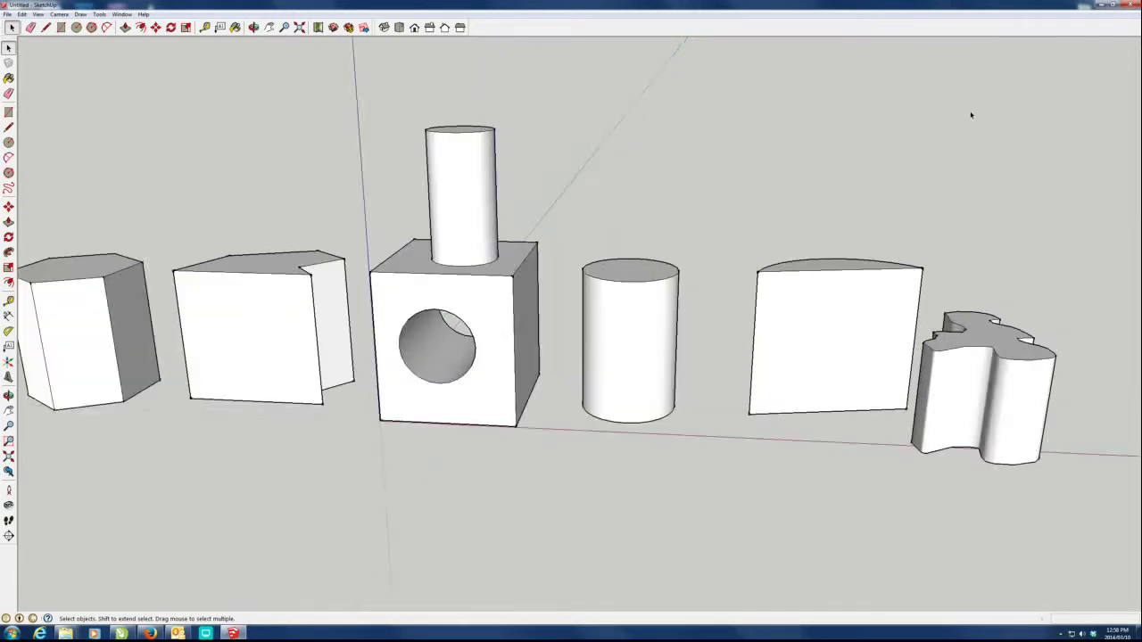
scroll(970, 113, "down", 8)
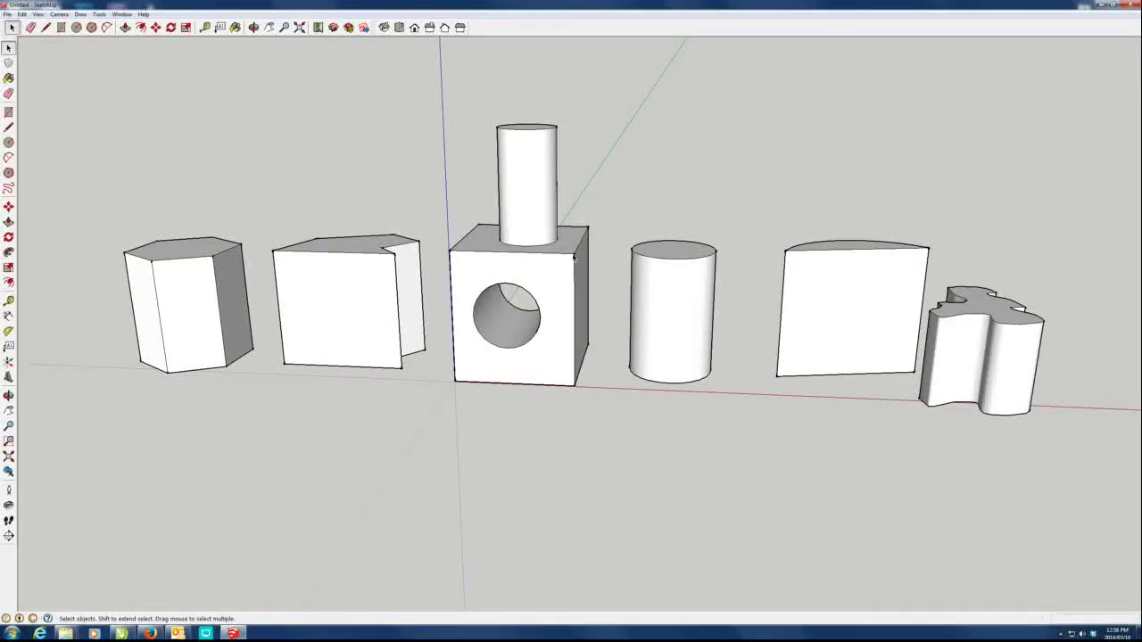
scroll(575, 258, "up", 8)
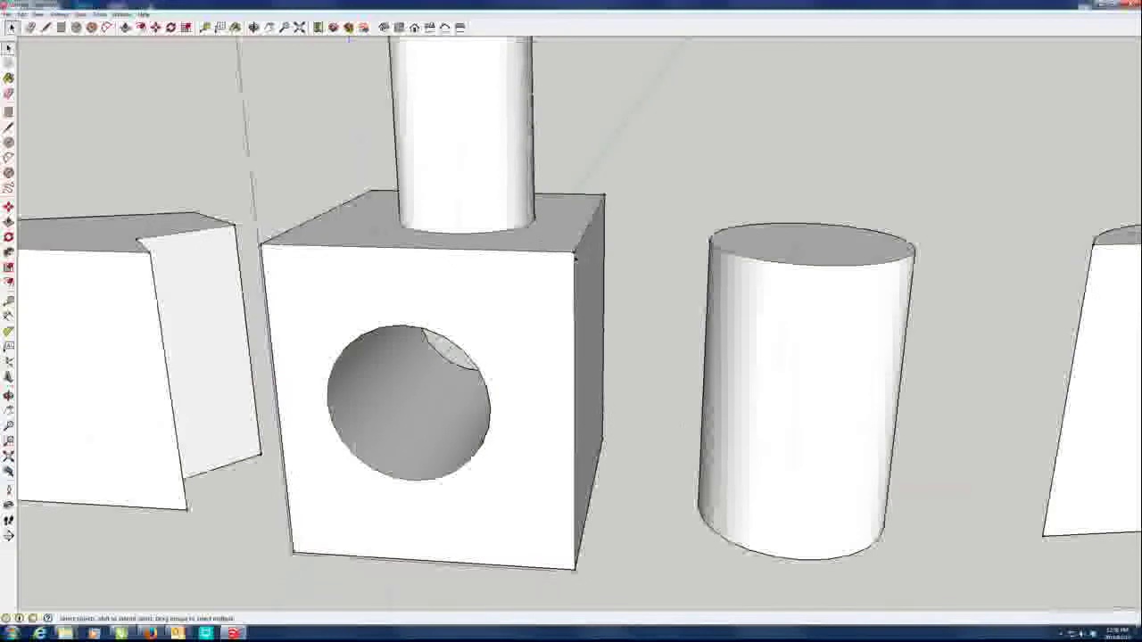
scroll(575, 258, "up", 8)
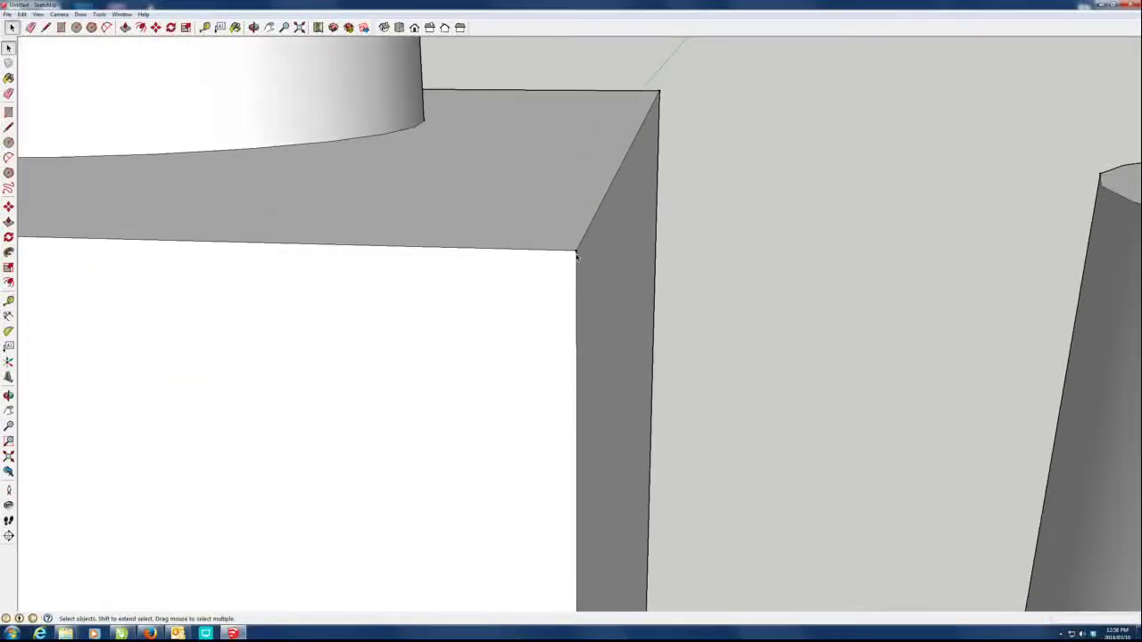
scroll(576, 254, "down", 5)
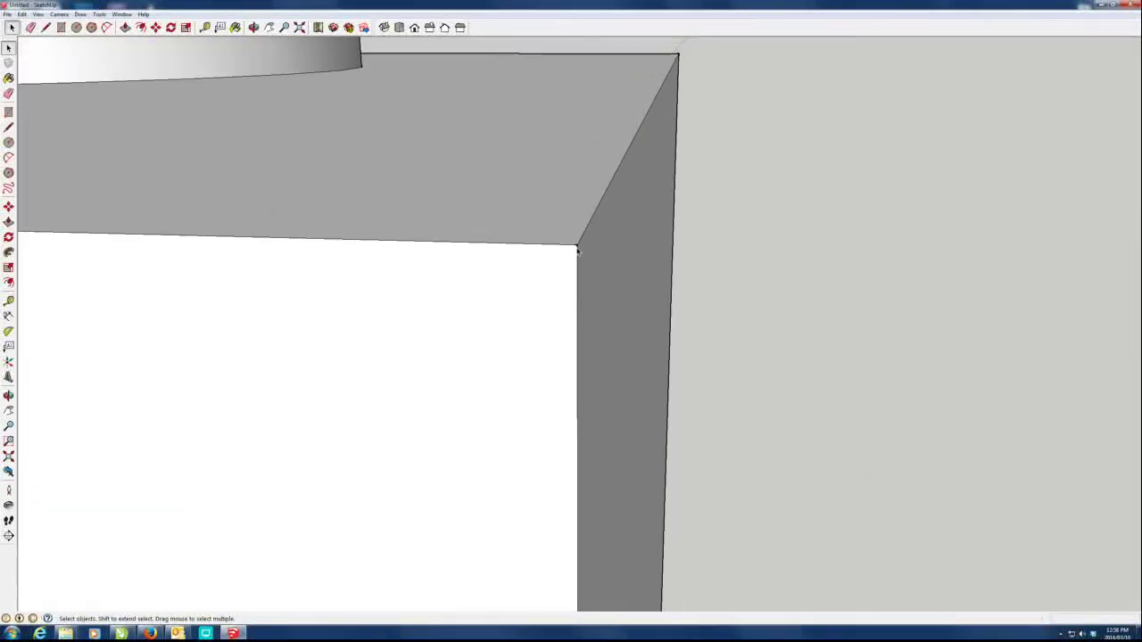
scroll(578, 254, "down", 10)
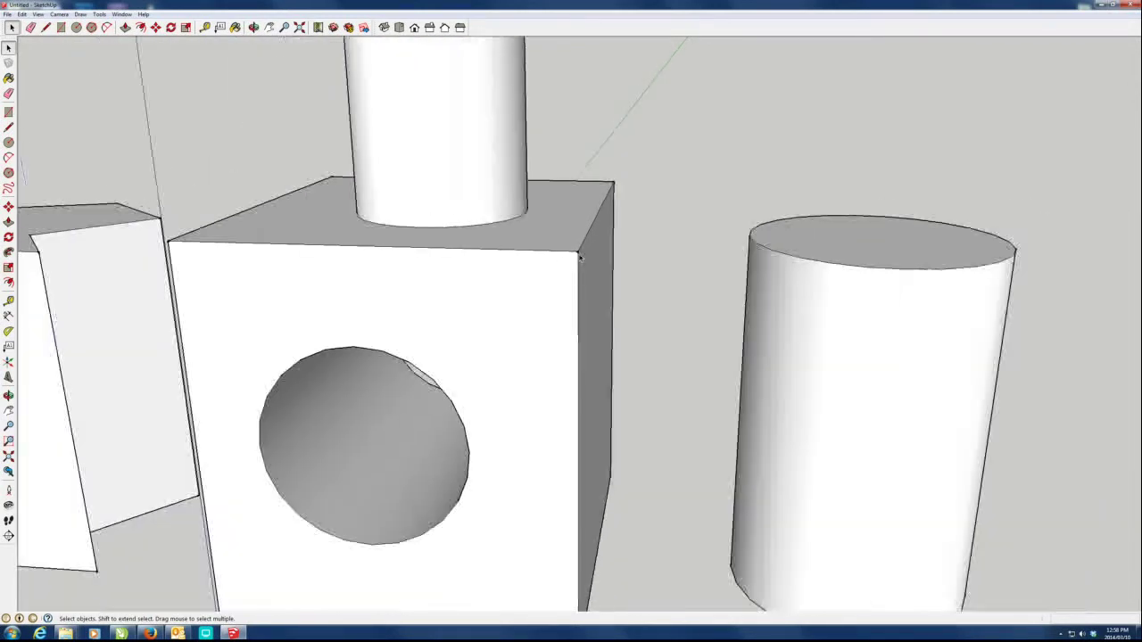
scroll(616, 233, "down", 3)
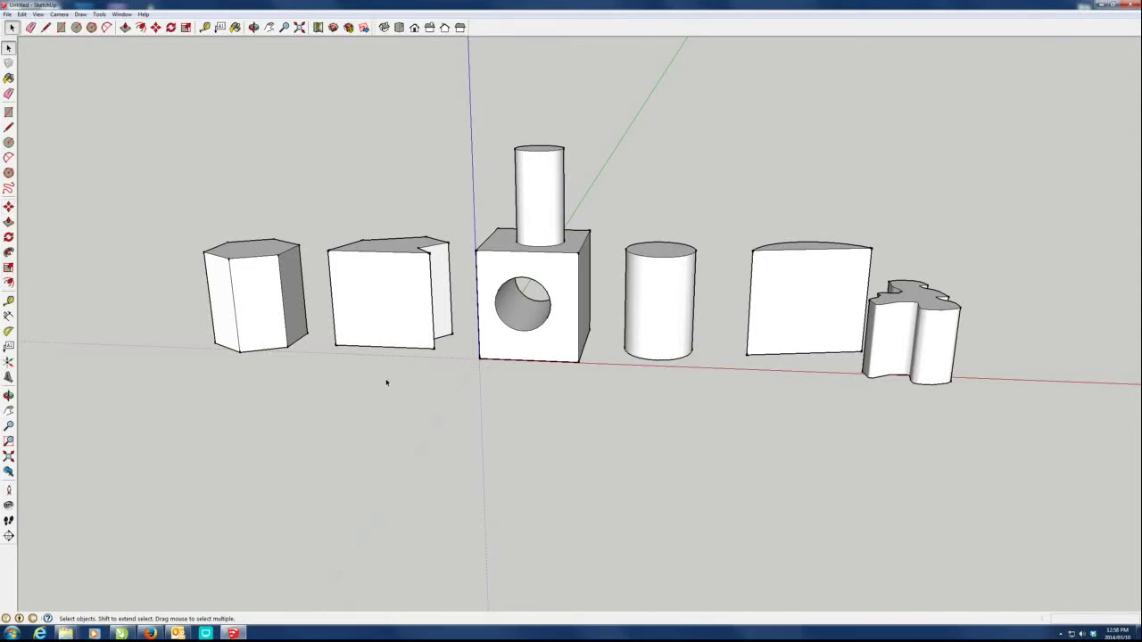
Select the entire hexagonal prism and move it freely, setting it down slightly farther from the neighbouring notched solid.
mouse_move(497, 357)
middle_mouse_down()
mouse_move(472, 479)
mouse_move(177, 216)
middle_mouse_up()
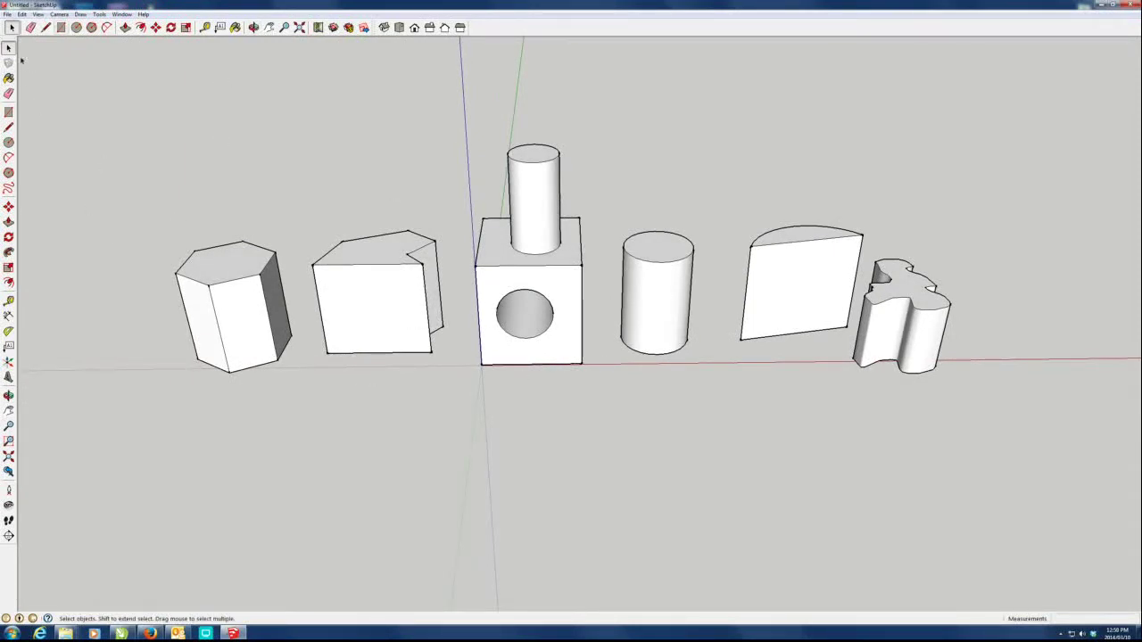
left_click_drag(107, 198, 301, 393)
key("m")
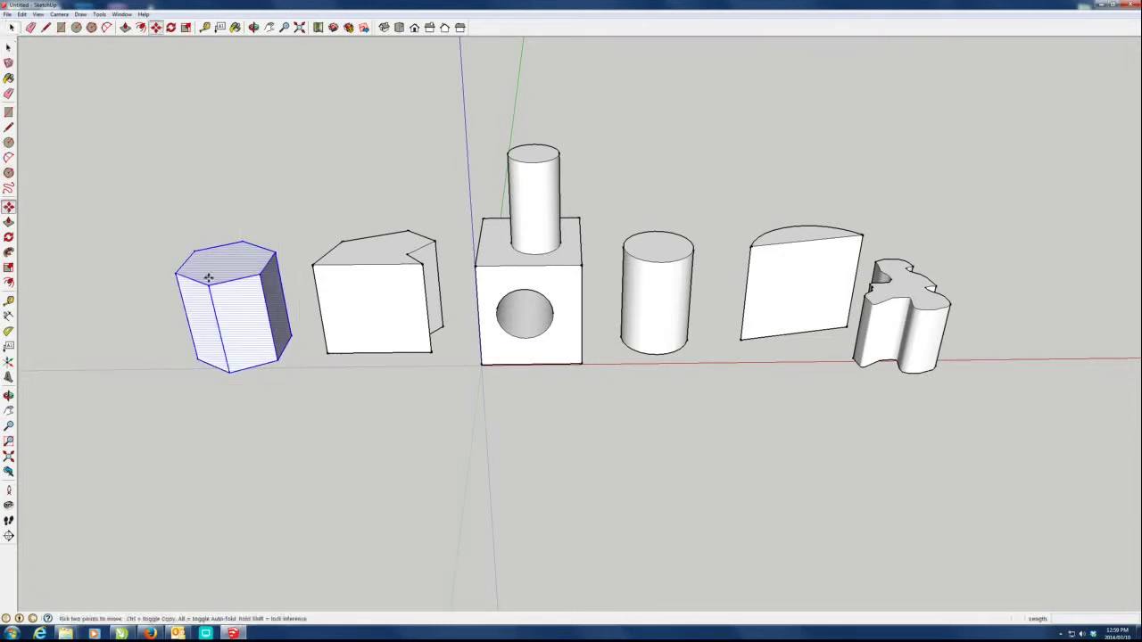
left_click(273, 266)
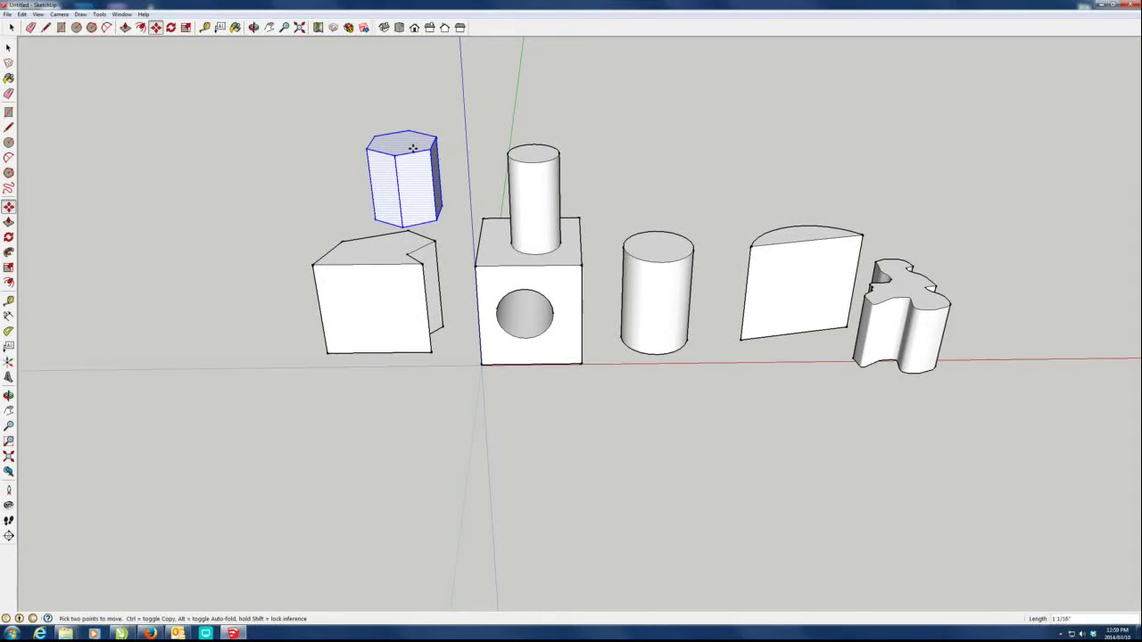
left_click(207, 257)
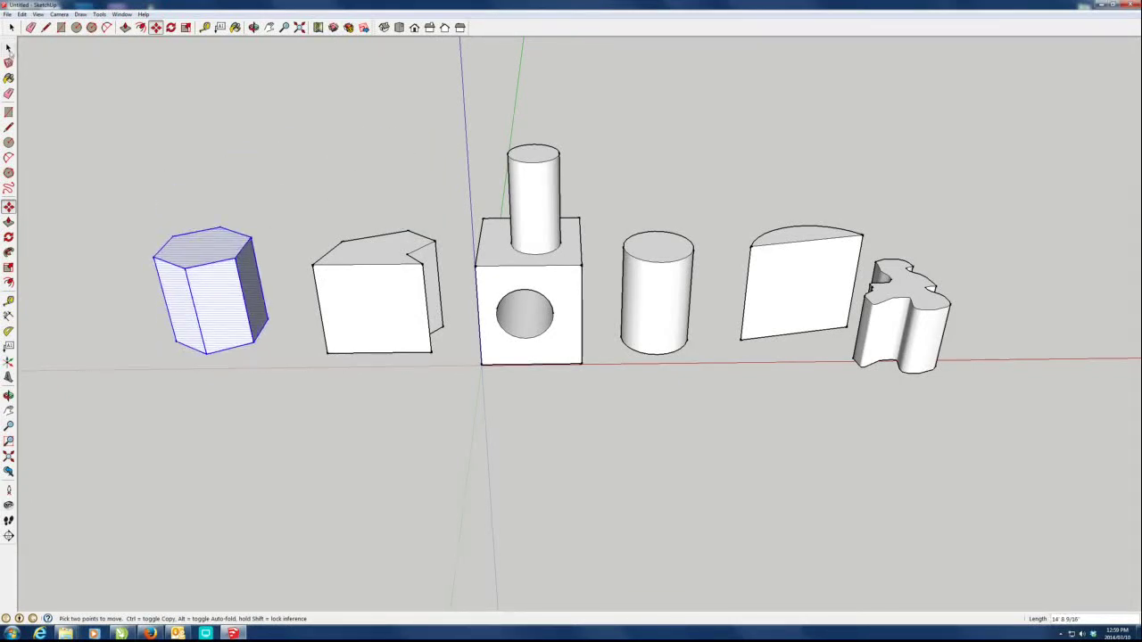
Move only the front face of the notched polygon solid forward and toward the hexagonal prism, then clear the selection.
left_click(8, 49)
left_click(363, 317)
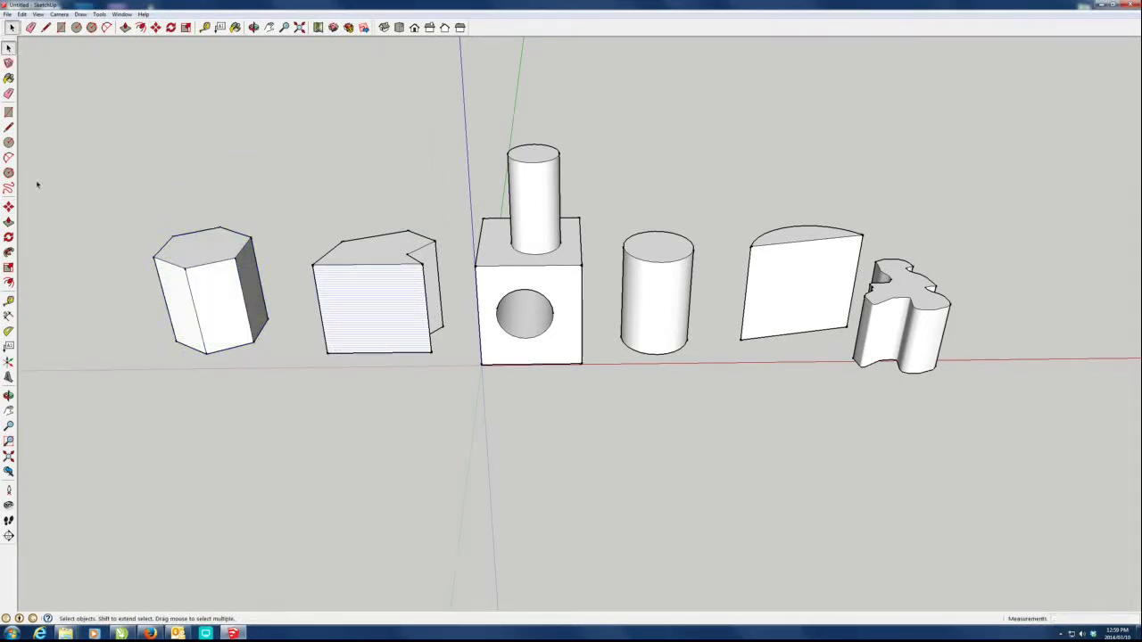
key("m")
left_click(378, 306)
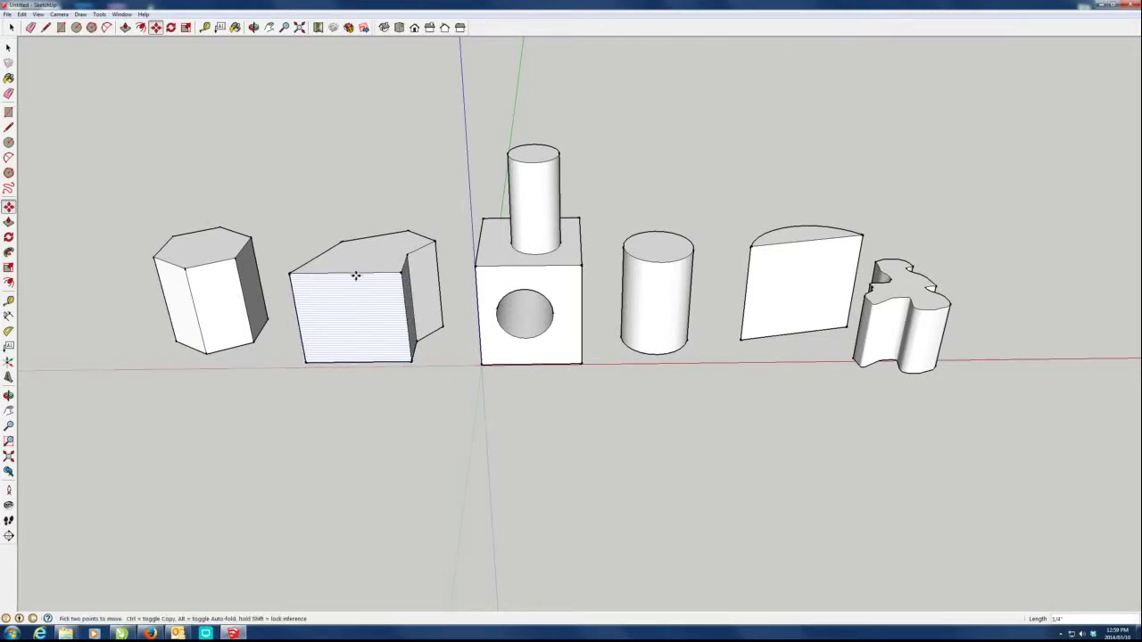
left_click(357, 275)
left_click(8, 48)
left_click(38, 103)
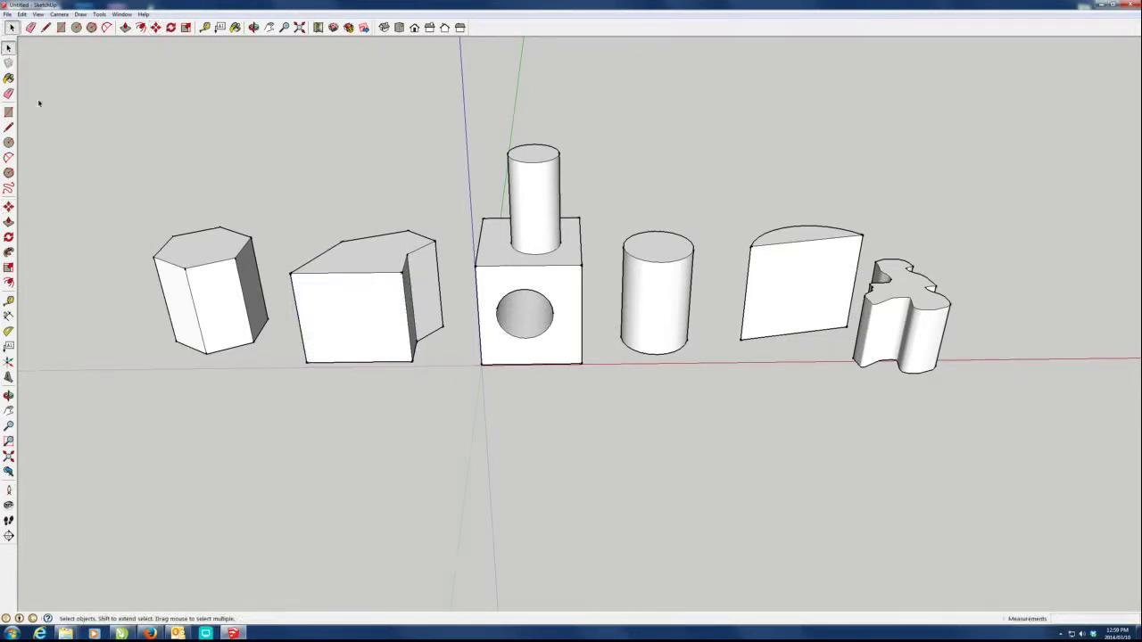
Move the top front edge of the notched polygon solid outward toward the box so its adjoining faces slant.
left_click(356, 276)
left_click(9, 207)
left_click(366, 272)
middle_click_drag(265, 321, 604, 253)
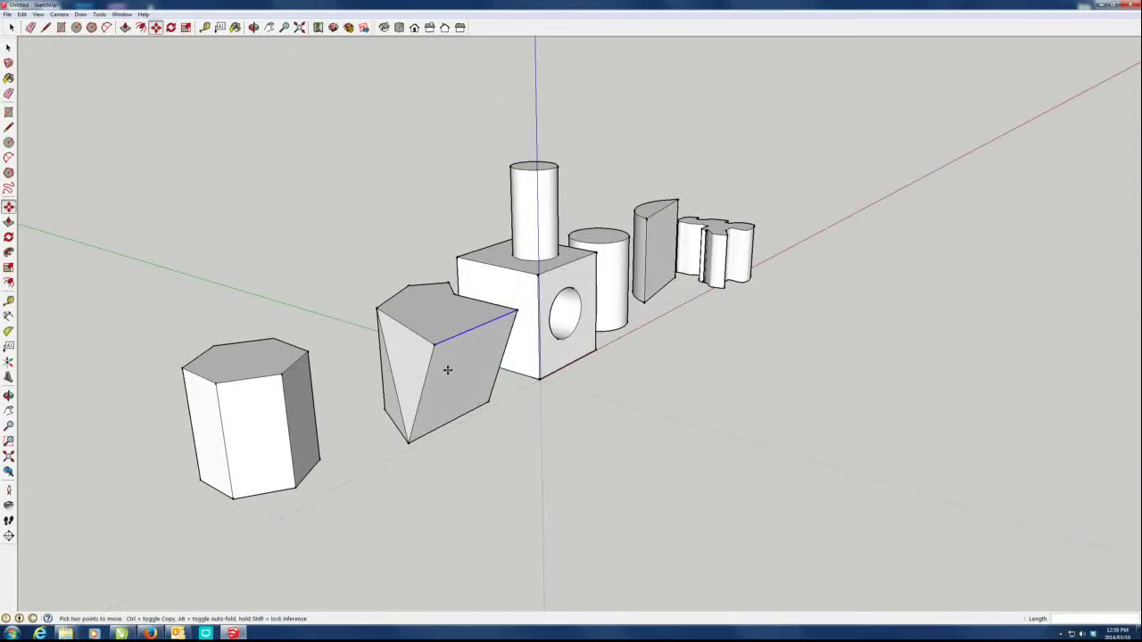
left_click(390, 375)
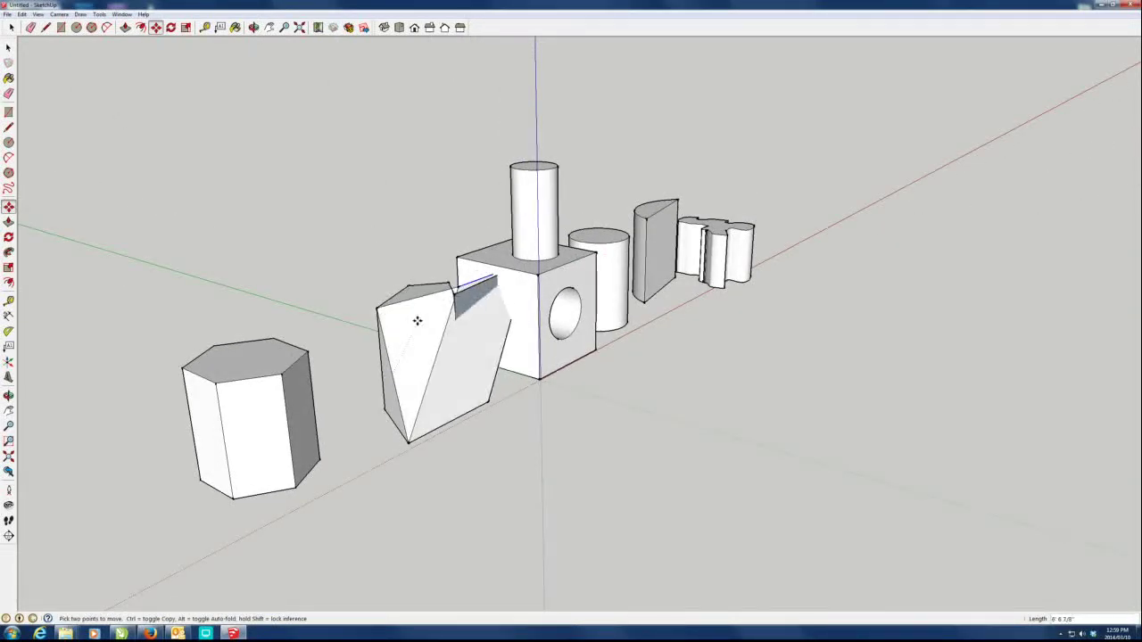
left_click(434, 348)
middle_click_drag(532, 326, 397, 357)
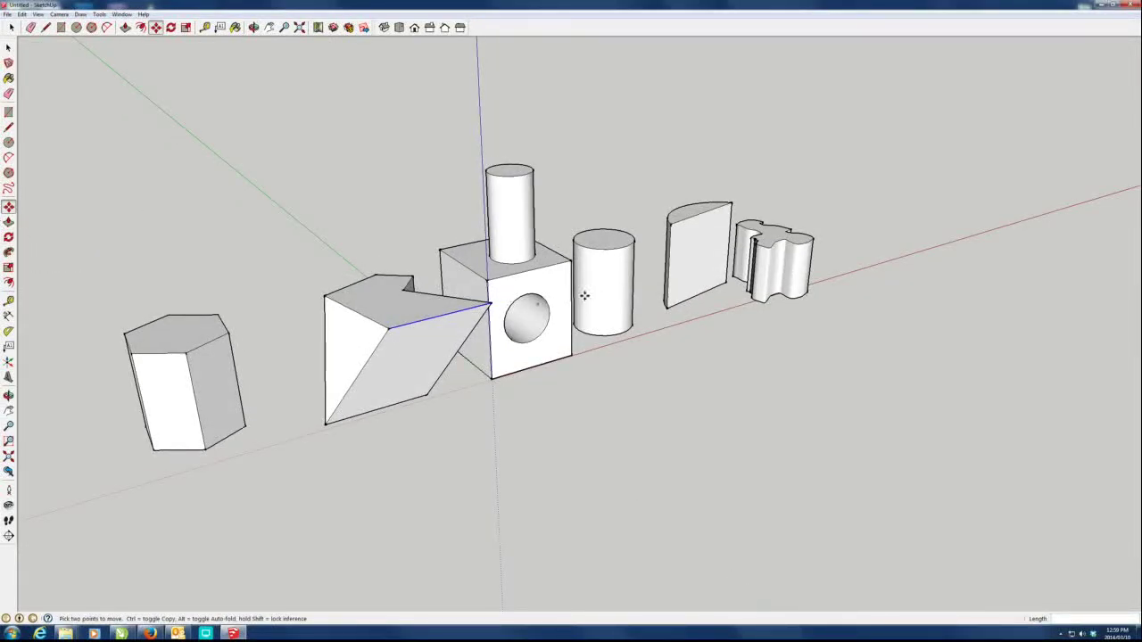
Switch to the standard Top view and examine the solids around the freehand shape from above.
middle_click_drag(703, 276, 770, 395)
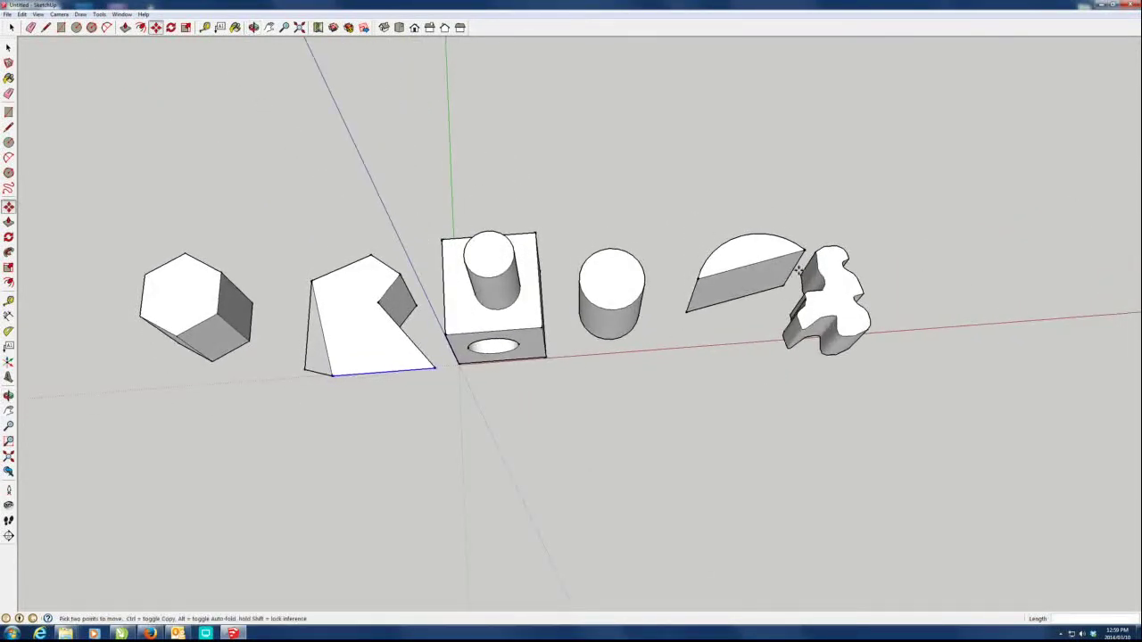
left_click(399, 27)
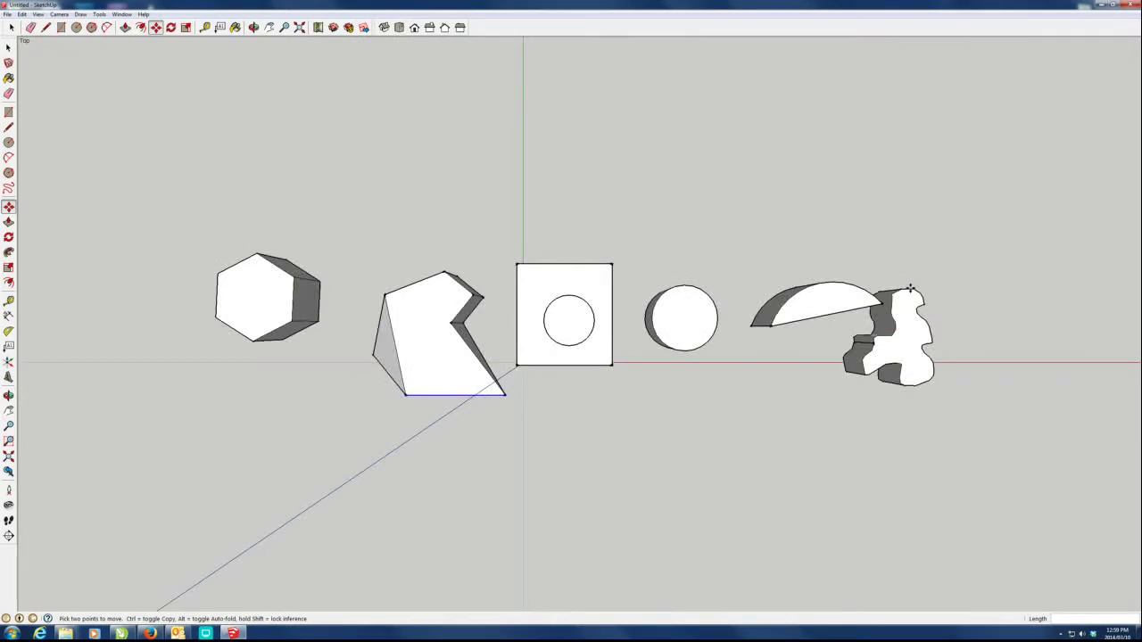
scroll(910, 288, "up", 5)
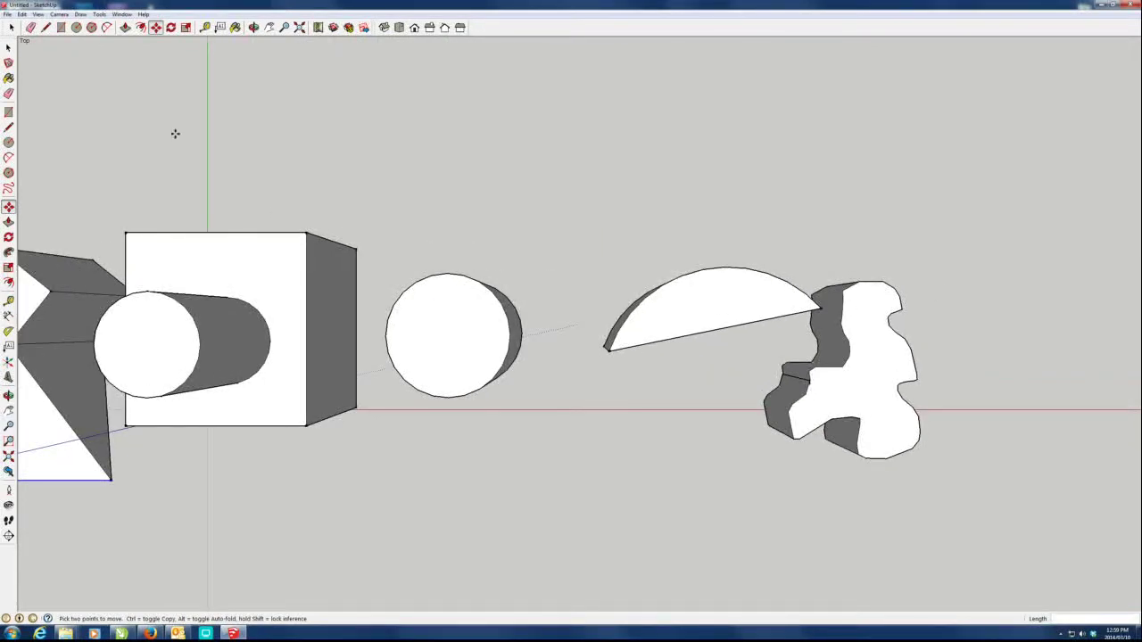
Select the half-round solid and rotate it about 75 degrees around the end corner of its straight edge.
key("space")
left_click_drag(576, 191, 821, 360)
middle_click_drag(821, 360, 710, 220)
mouse_move(536, 181)
left_mouse_down()
mouse_move(816, 331)
mouse_move(843, 366)
left_mouse_up()
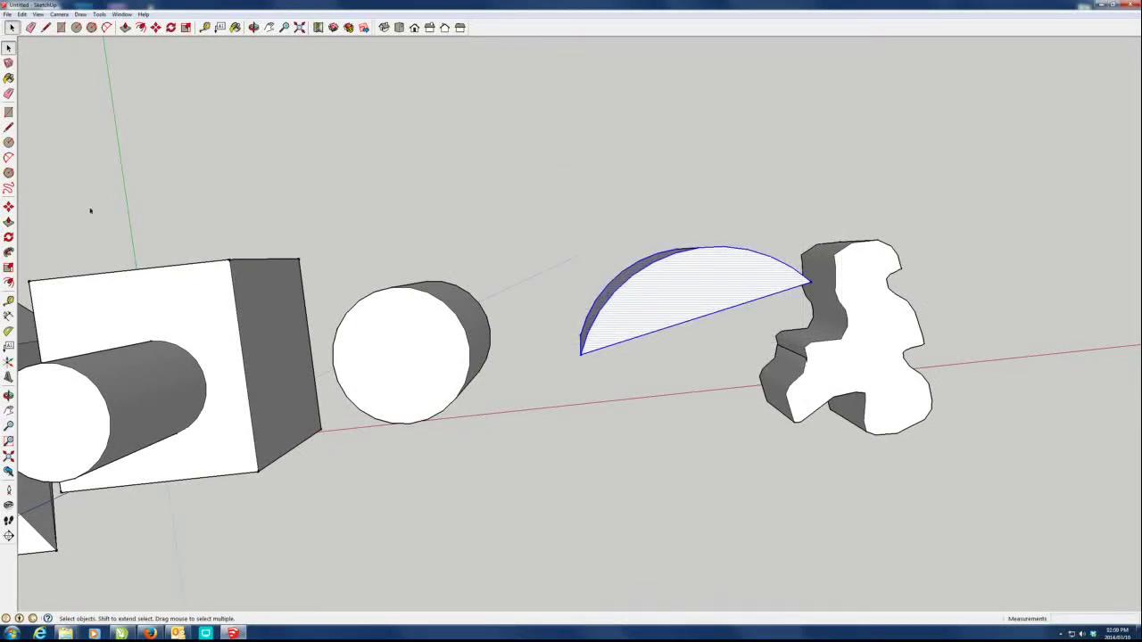
left_click(9, 237)
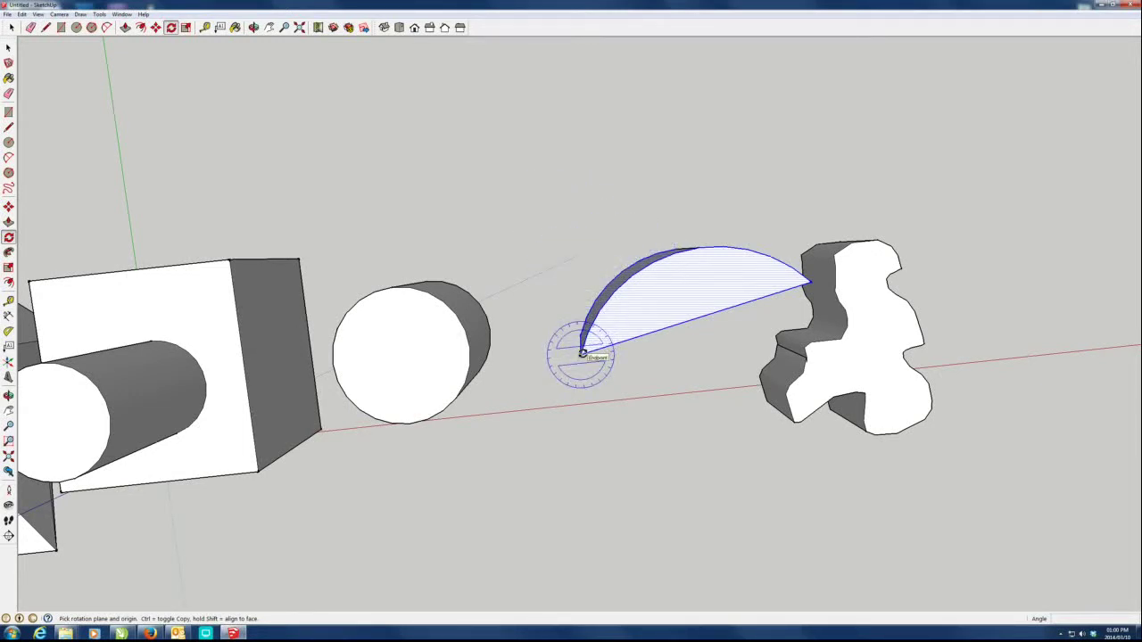
left_click(581, 354)
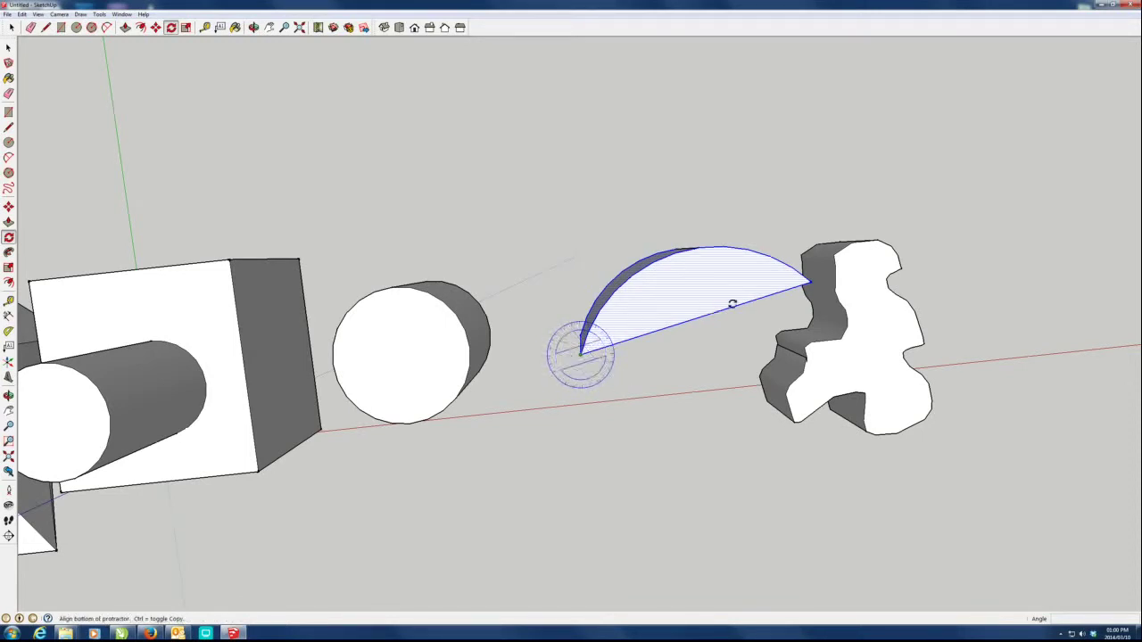
left_click(806, 284)
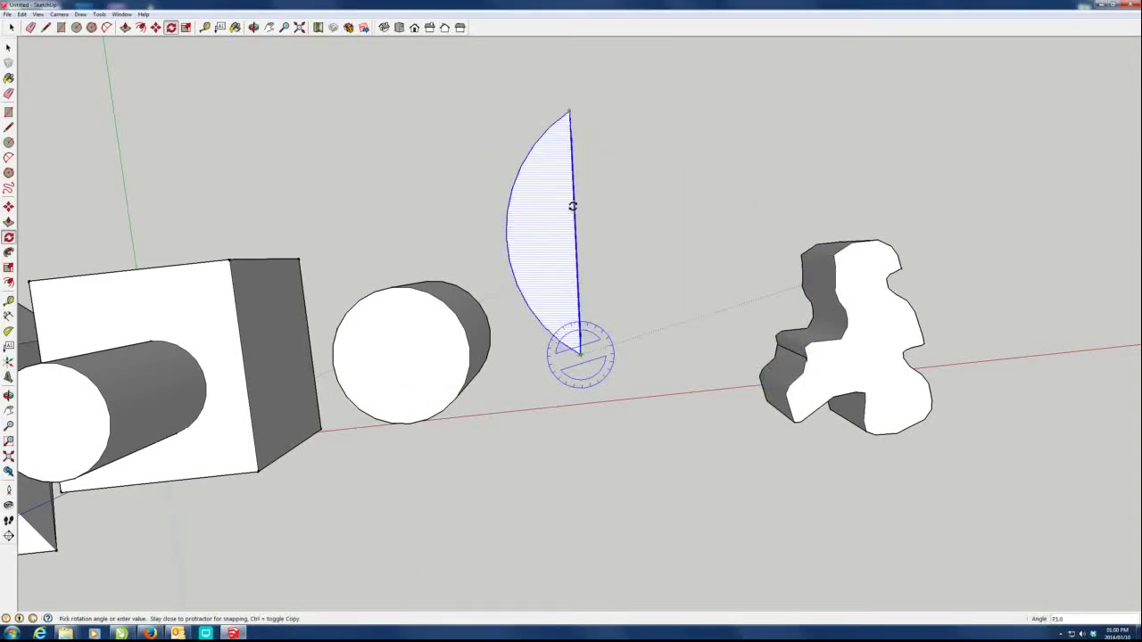
left_click(575, 206)
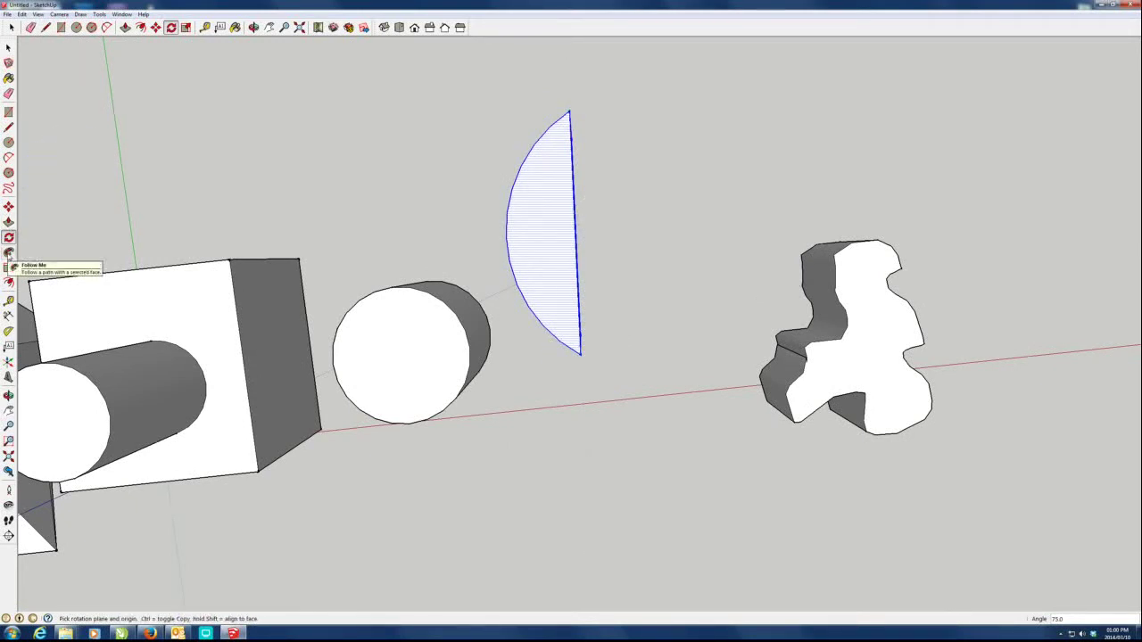
Switch to the standard Iso view and draw a small circle on the ground beside the row of solids.
scroll(675, 344, "down", 5)
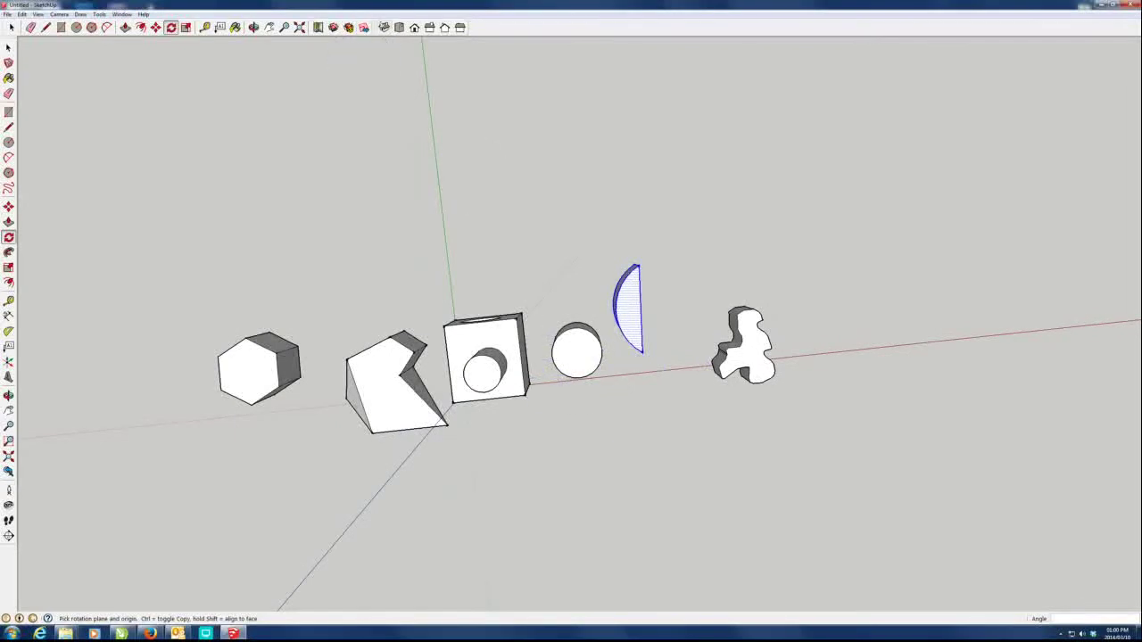
left_click(384, 27)
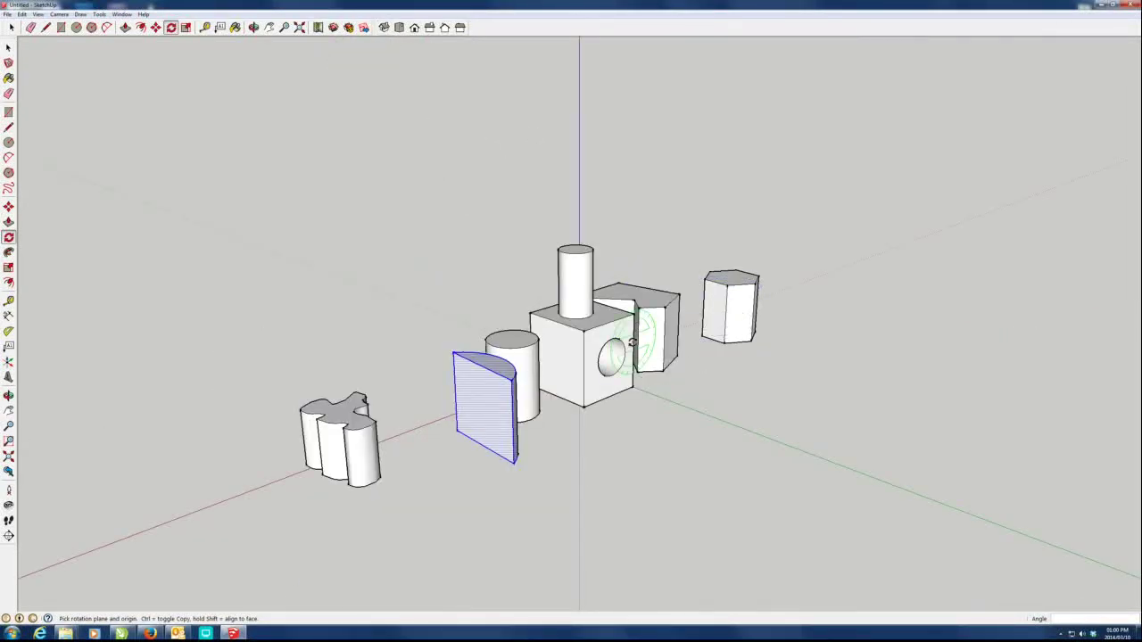
left_click(9, 142)
left_click(741, 415)
left_click(772, 410)
Draw an upright arc from the circle's centre to a point farther along the green axis, bulging upward about 10'.
mouse_move(740, 492)
middle_mouse_down()
mouse_move(763, 451)
mouse_move(823, 405)
mouse_move(933, 413)
mouse_move(982, 384)
middle_mouse_up()
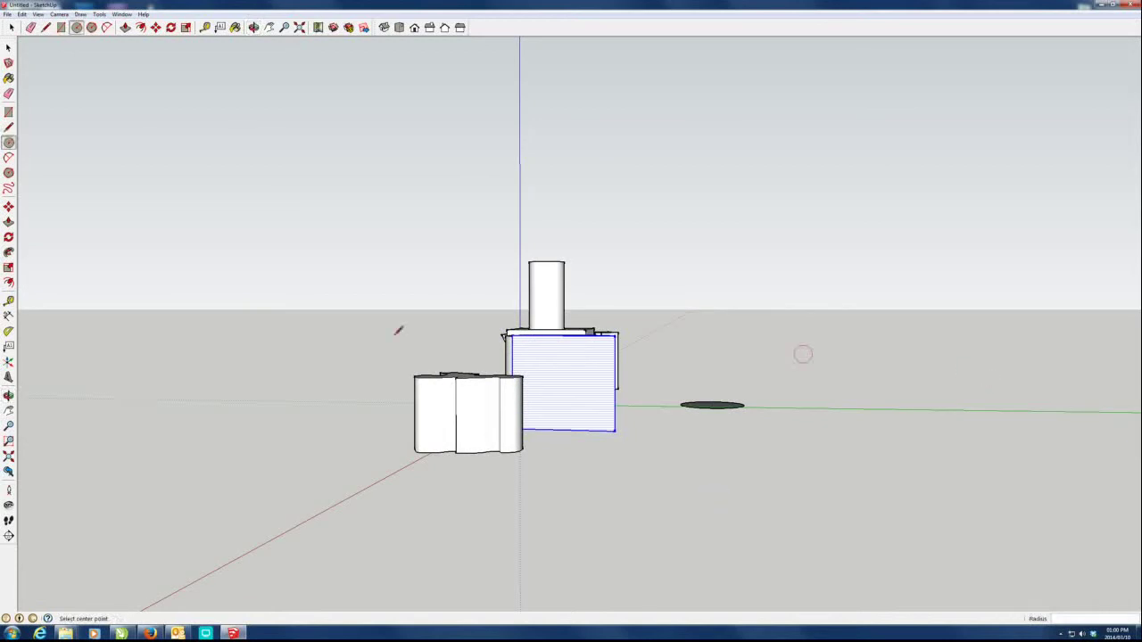
left_click(9, 158)
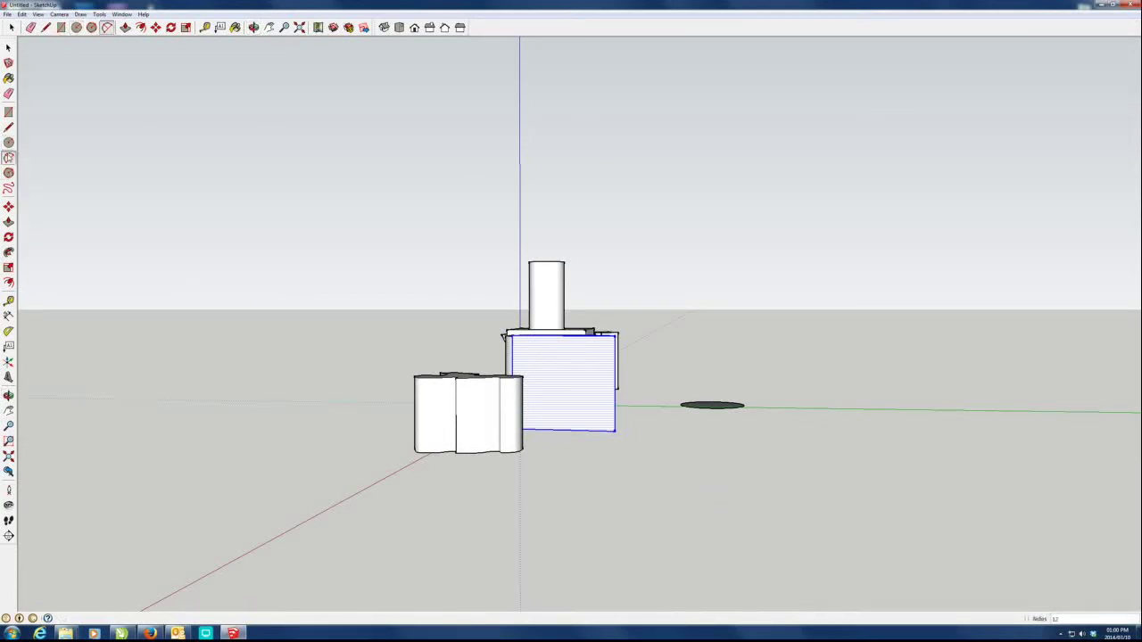
left_click(713, 403)
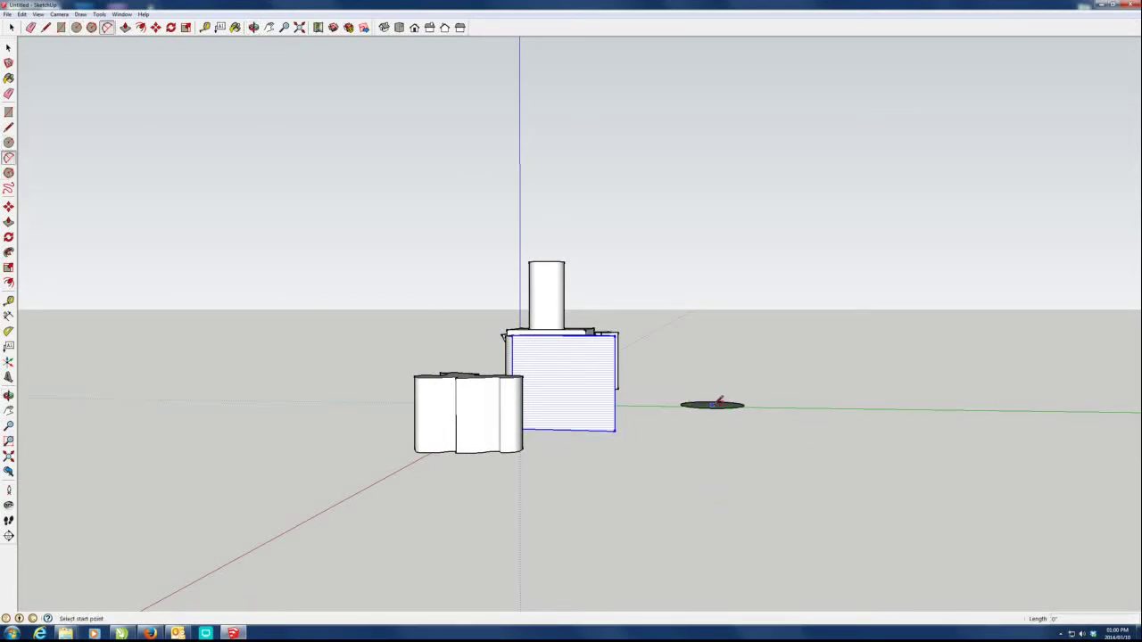
left_click(1122, 408)
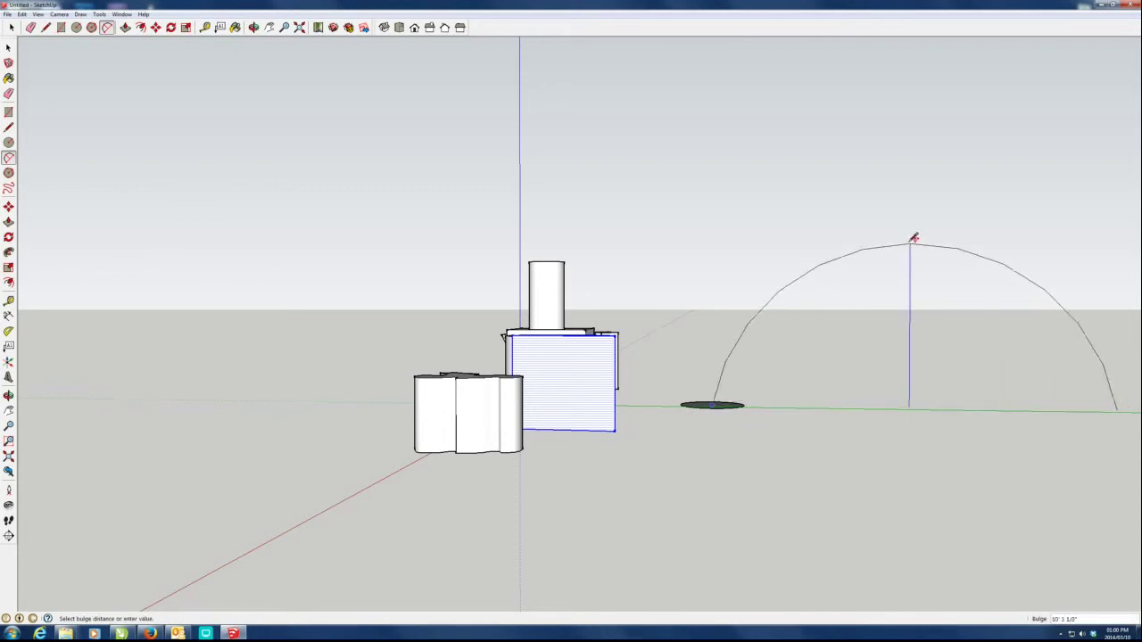
mouse_move(920, 385)
middle_mouse_down()
mouse_move(872, 377)
mouse_move(827, 447)
mouse_move(830, 438)
middle_mouse_up()
mouse_move(907, 419)
middle_mouse_down("shift")
mouse_move(668, 418)
mouse_move(532, 394)
middle_mouse_up("shift")
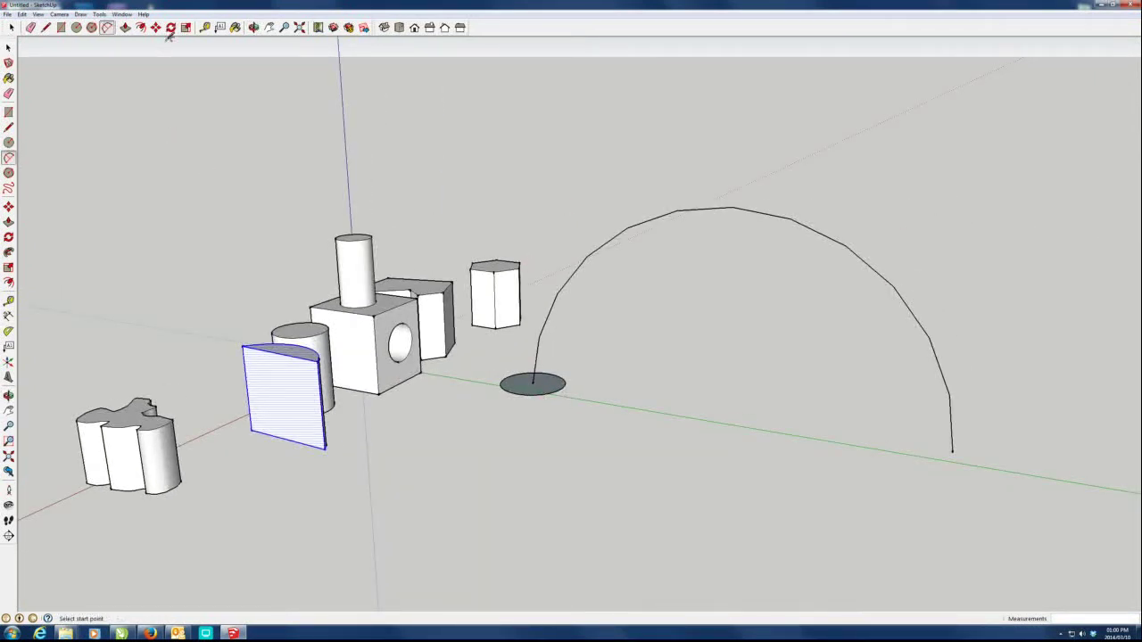
Extrude the circle along the arc with Follow Me to form an arched tube.
left_click(9, 252)
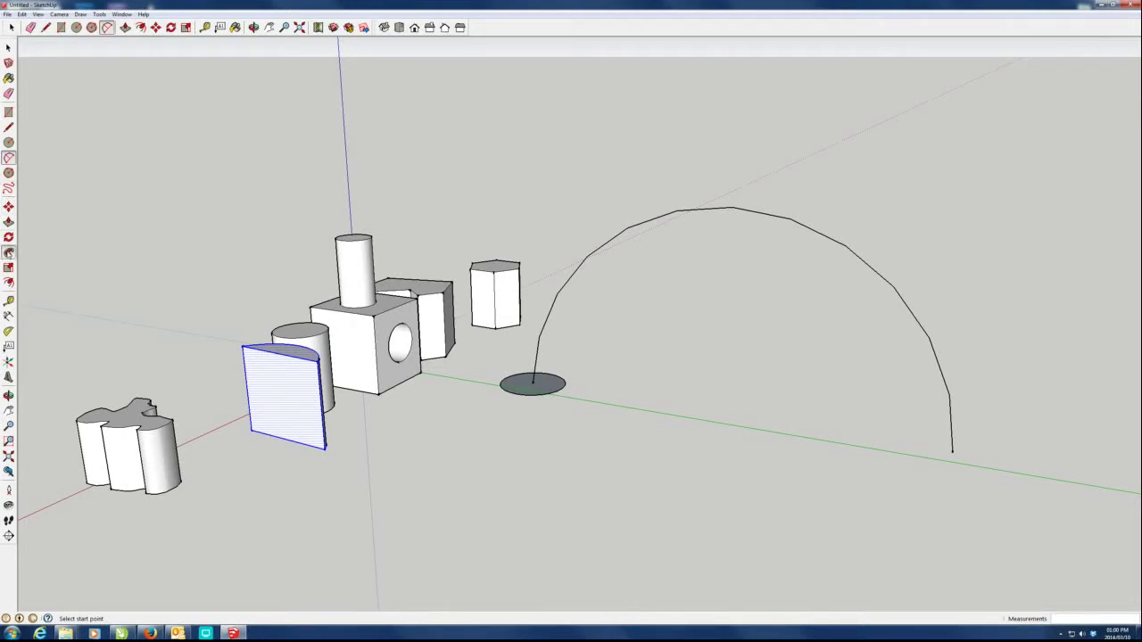
left_click(551, 386)
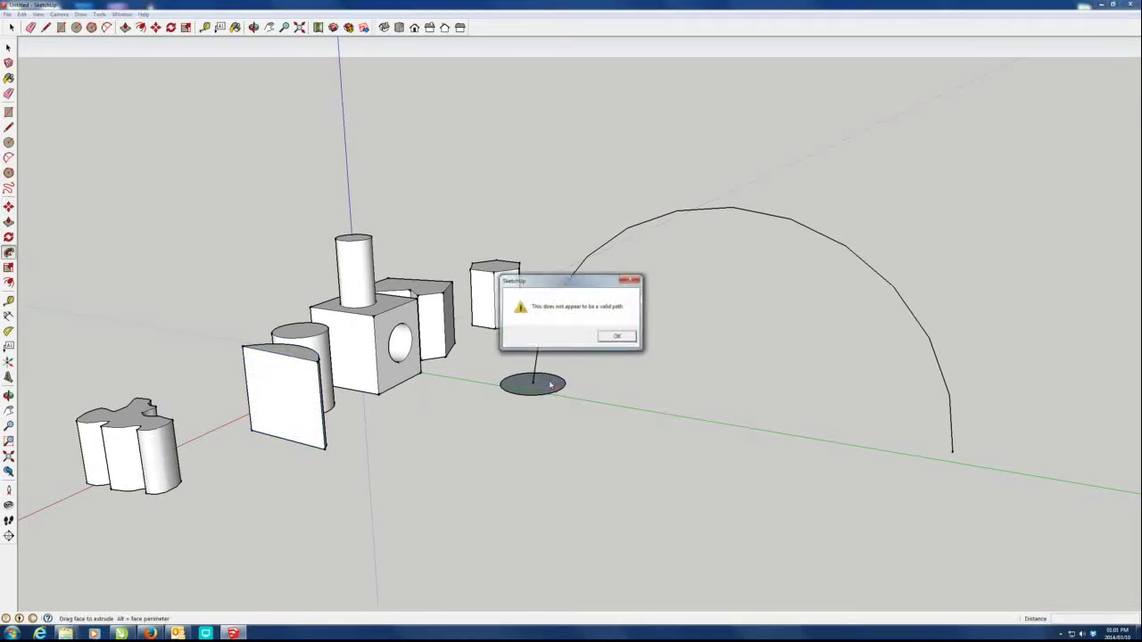
left_click(617, 336)
left_click_drag(533, 386, 955, 459)
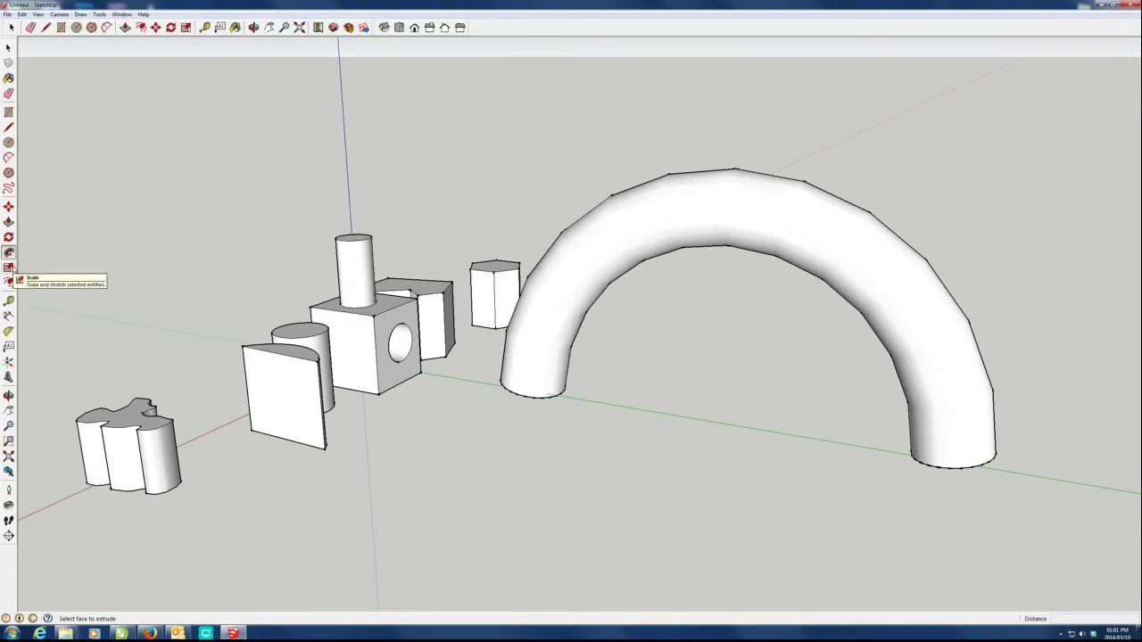
Select the whole arched tube and scale it down uniformly to about 0.42.
middle_click_drag(518, 426, 683, 385)
left_click(10, 45)
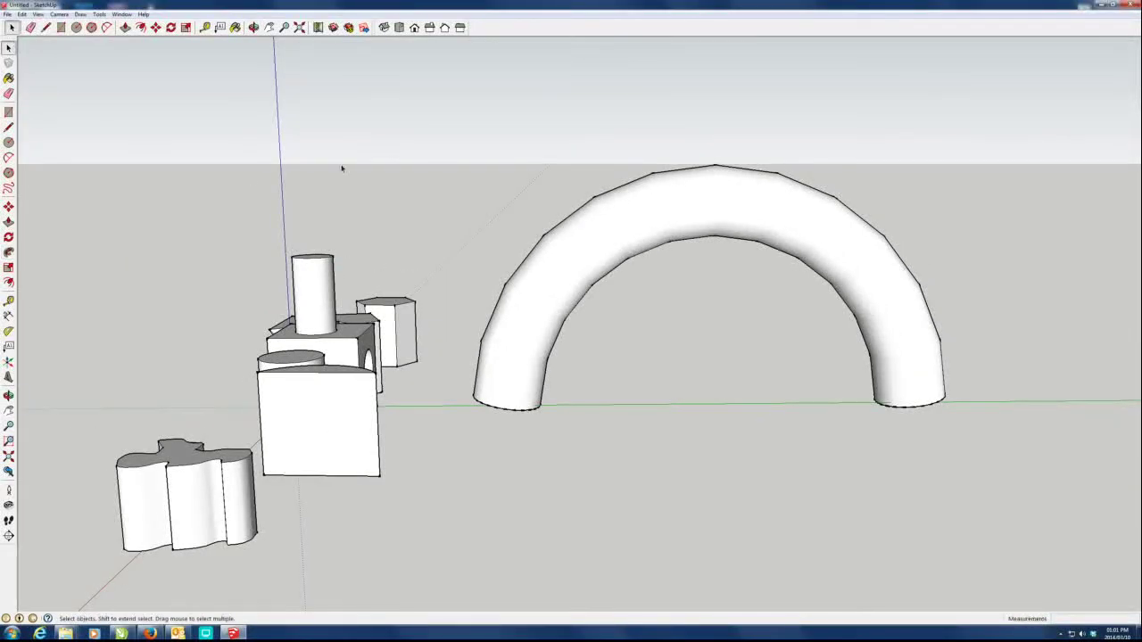
left_click_drag(484, 111, 969, 490)
left_click_drag(455, 151, 1072, 485)
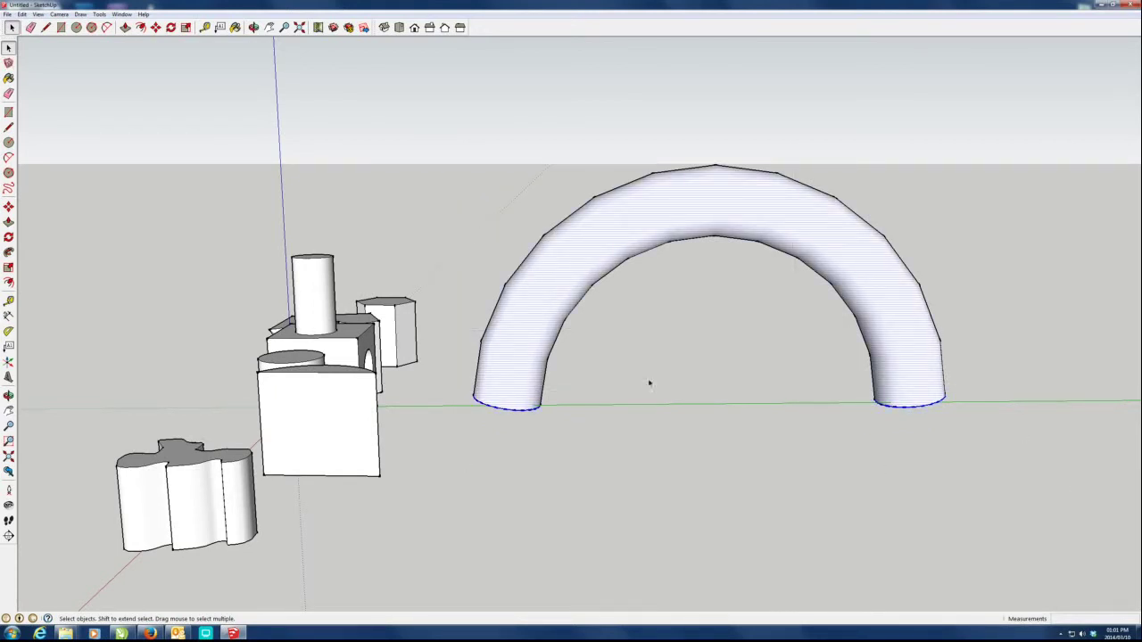
left_click(870, 461)
left_click_drag(452, 133, 1055, 475)
key("s")
left_click_drag(975, 165, 674, 308)
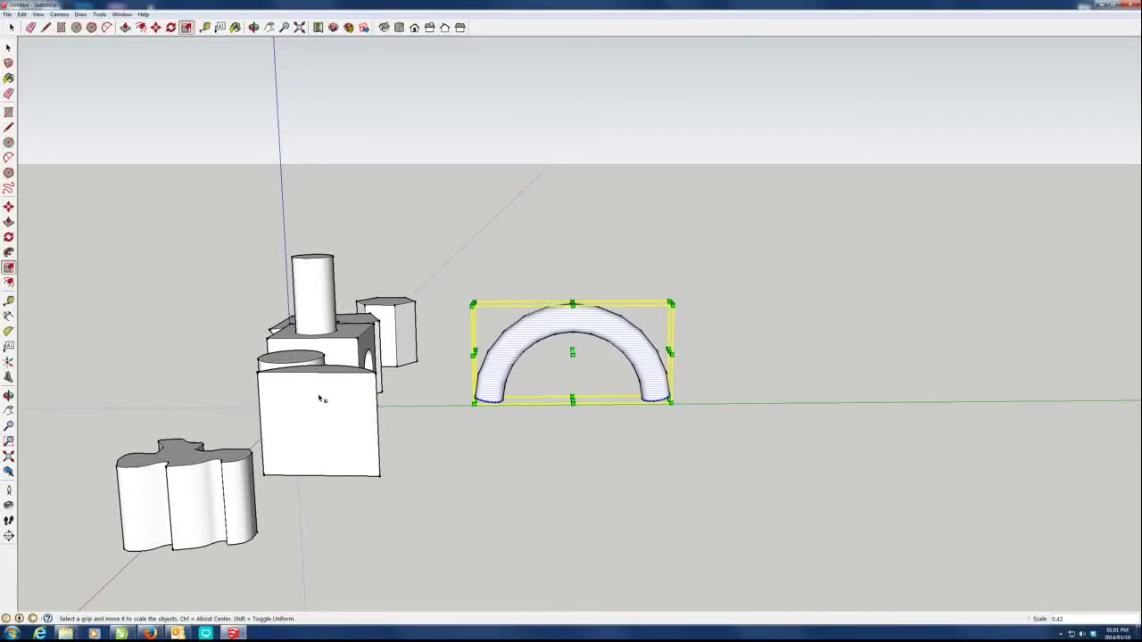
Select the half-round solid's flat face and offset its outline inward by about 5 5/16".
middle_click_drag(359, 469, 431, 467)
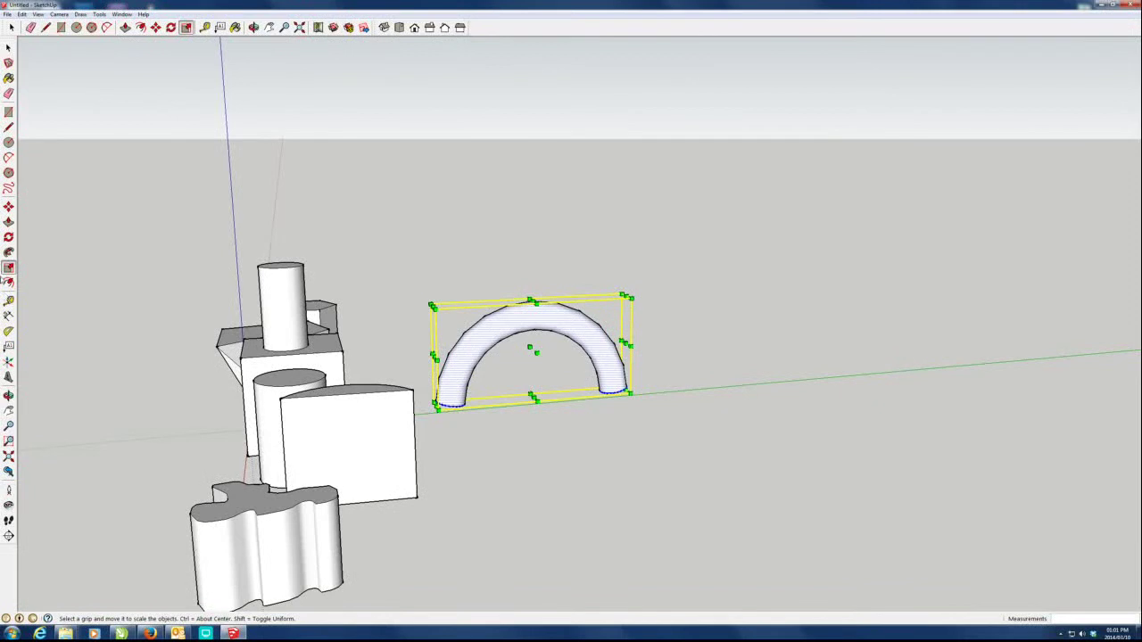
left_click(9, 48)
left_click(191, 229)
left_click(350, 464)
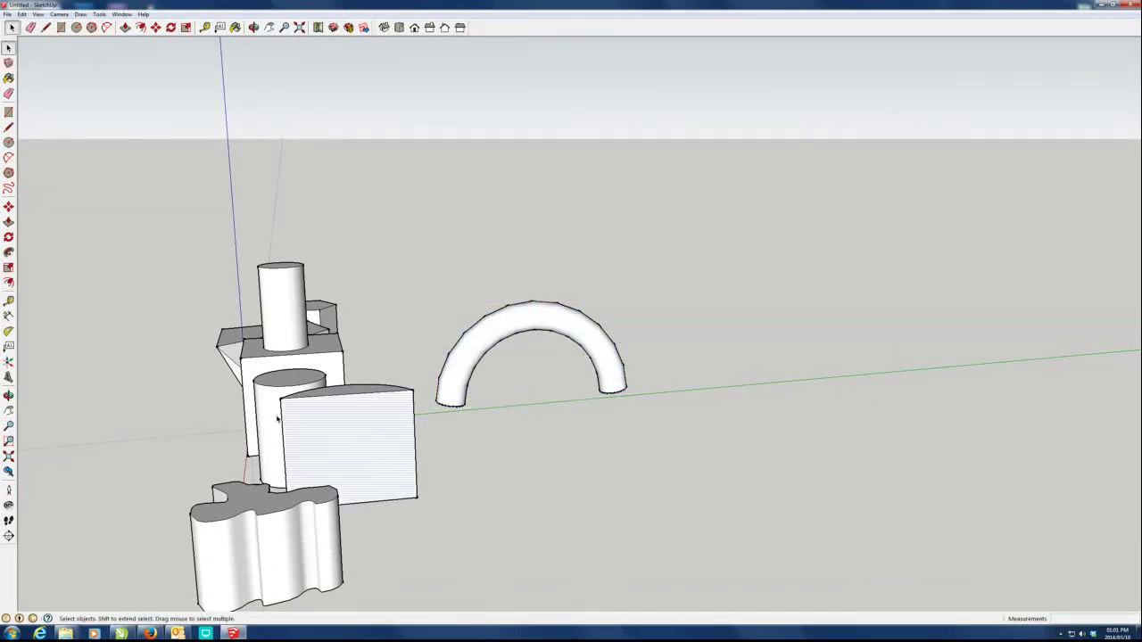
left_click(9, 283)
middle_click_drag(373, 474, 322, 409)
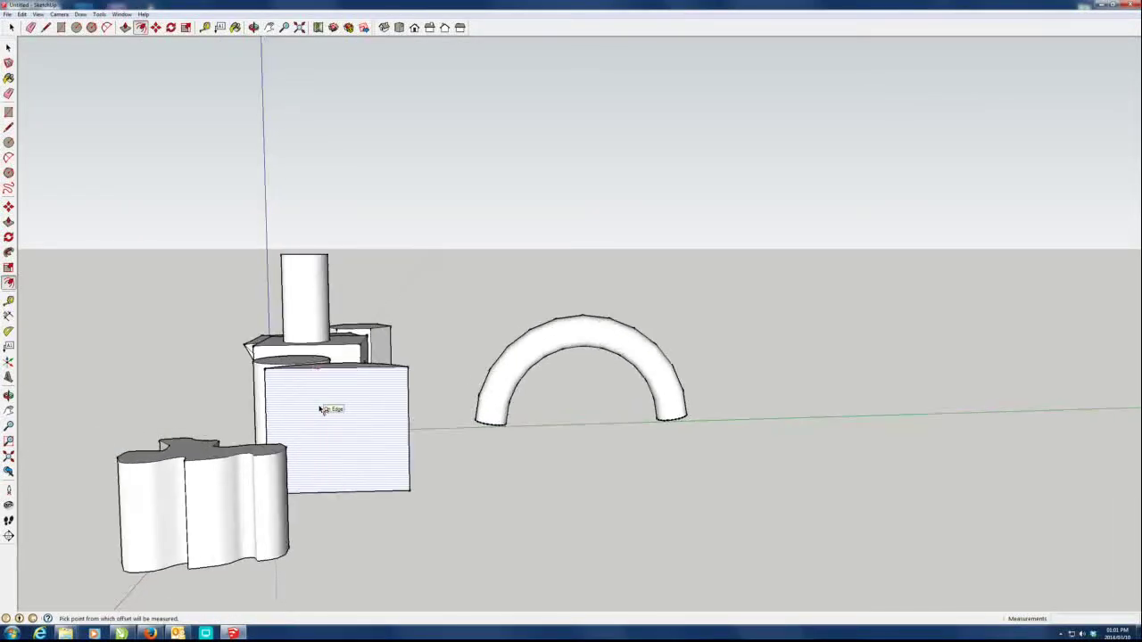
scroll(321, 409, "up", 5)
left_click(231, 341)
left_click(242, 357)
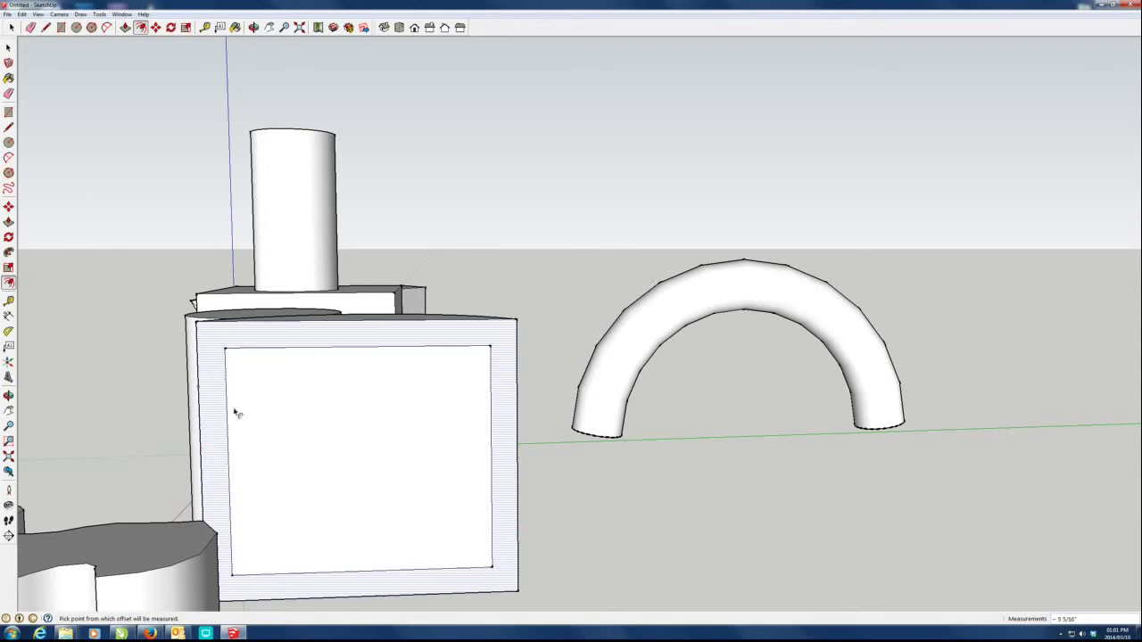
Examine the offset face, then switch to the standard Top view and look over the row of solids.
scroll(256, 448, "up", 5)
scroll(267, 464, "down", 10)
middle_click_drag(141, 516, 419, 198)
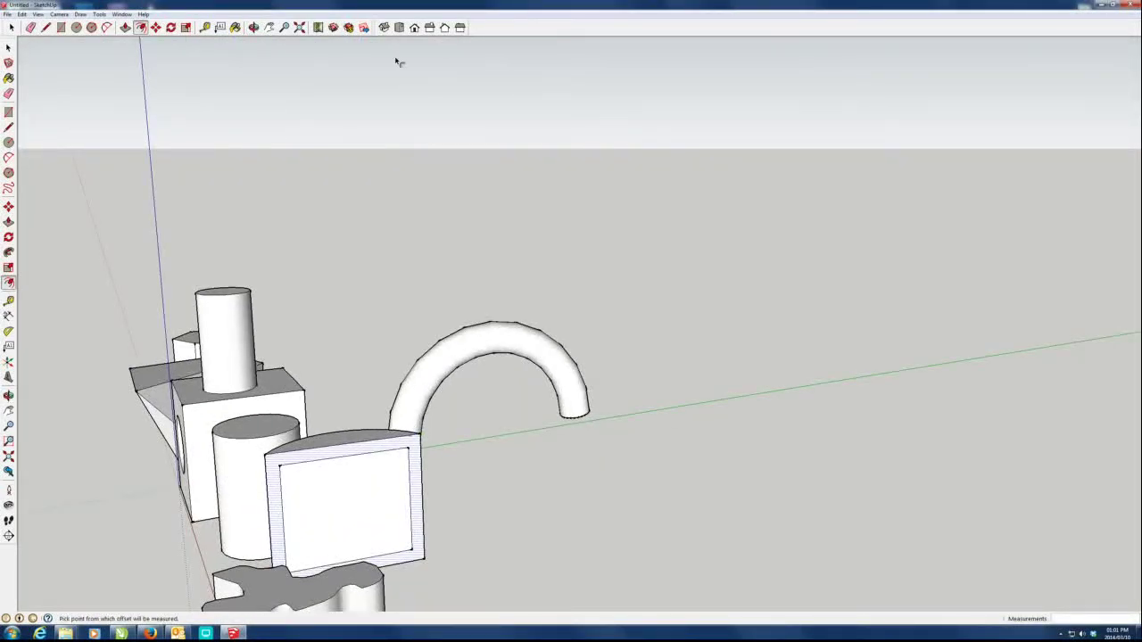
left_click(400, 27)
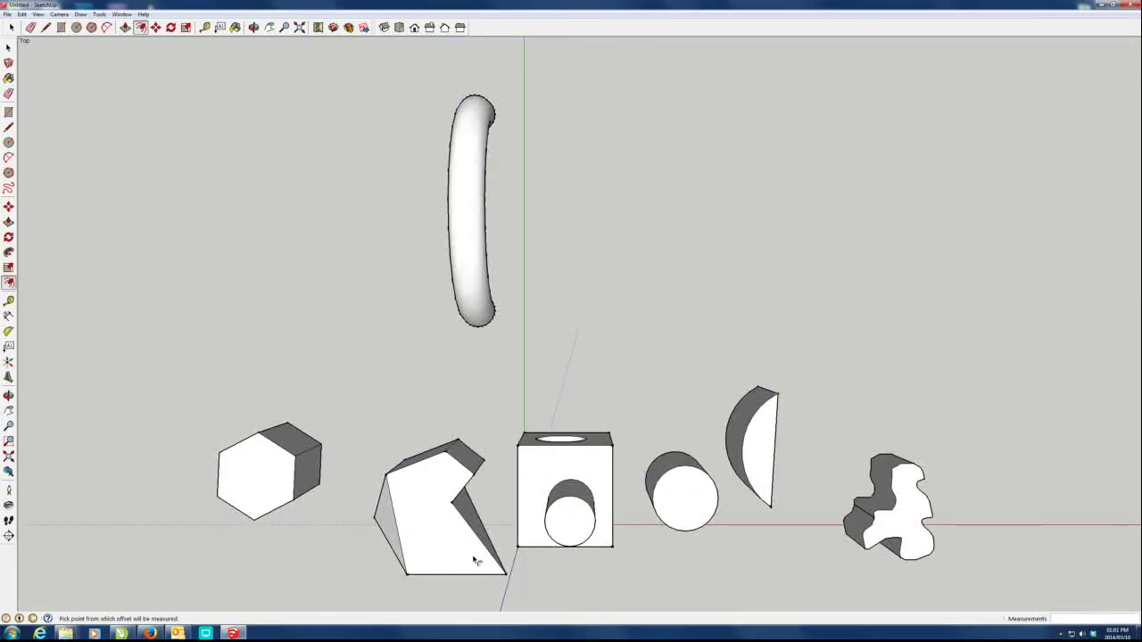
scroll(464, 561, "up", 4)
scroll(669, 536, "down", 3)
scroll(1078, 523, "up", 1)
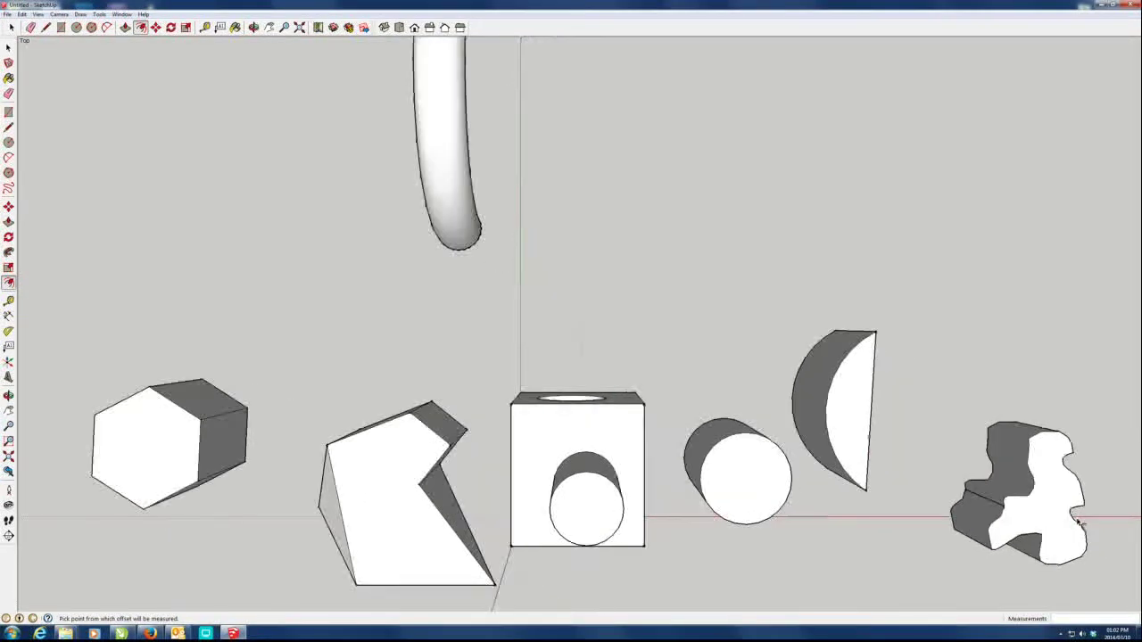
Offset the inner rectangle on the half-round solid's flat face inward to make a smaller rectangle.
scroll(1078, 523, "up", 4)
middle_click_drag(994, 497, 502, 356)
key("t")
left_click(482, 277)
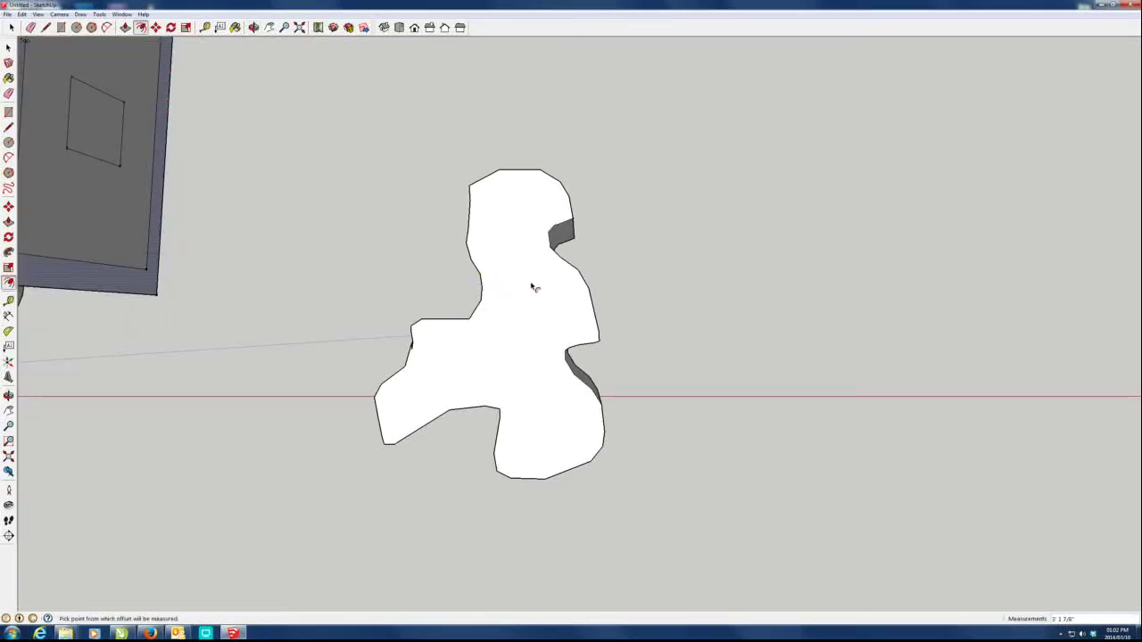
Offset the outline of the freehand solid's top face inward by about 9/16".
left_click(558, 273)
left_click(541, 272)
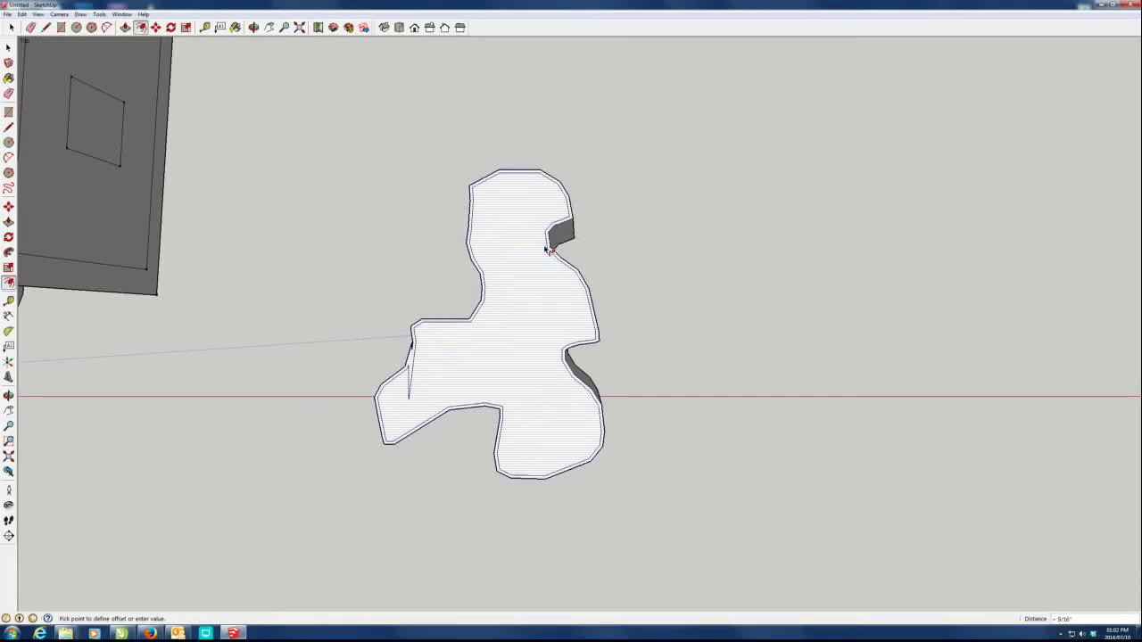
left_click(546, 250)
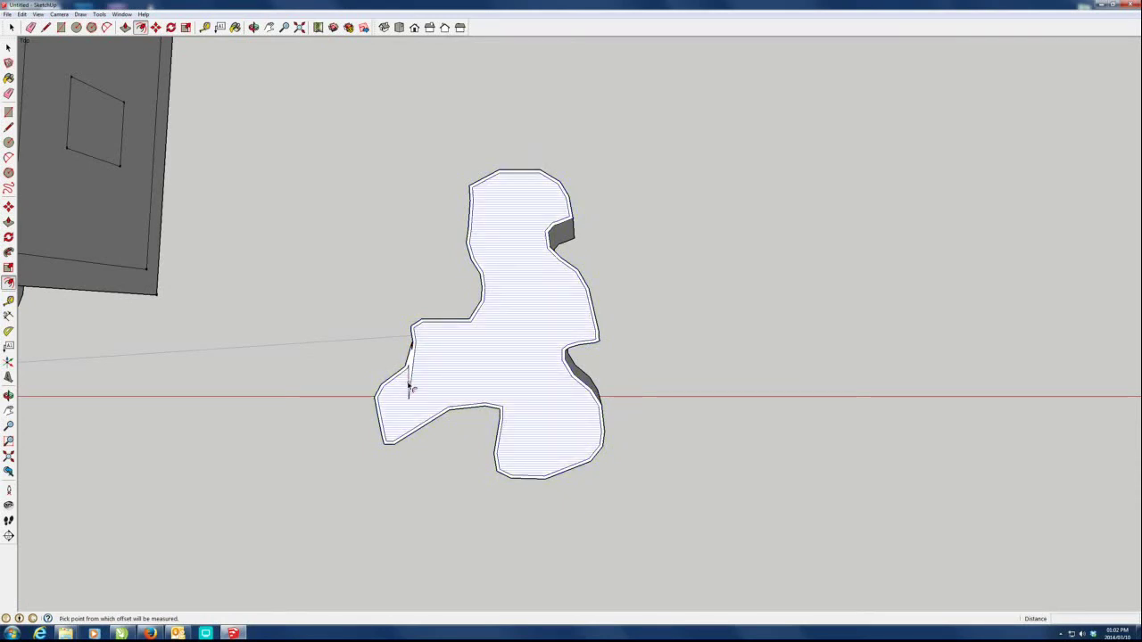
Push/Pull the freehand solid's inner top face upward about 4' 6 3/4".
left_click(8, 222)
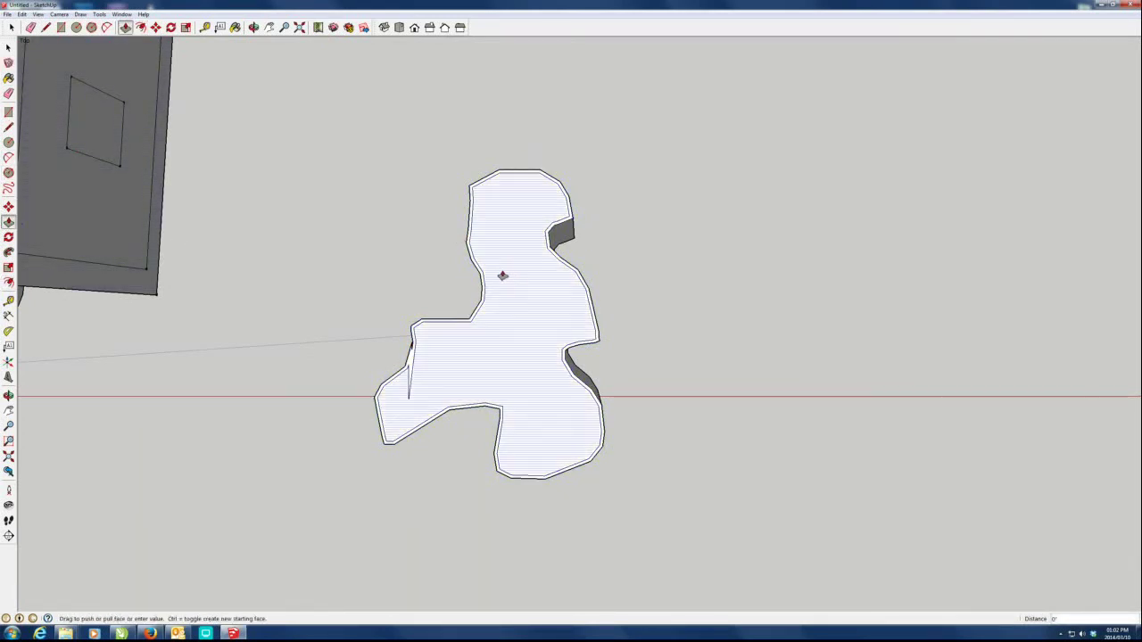
left_click_drag(502, 276, 471, 242)
middle_click_drag(630, 288, 504, 135)
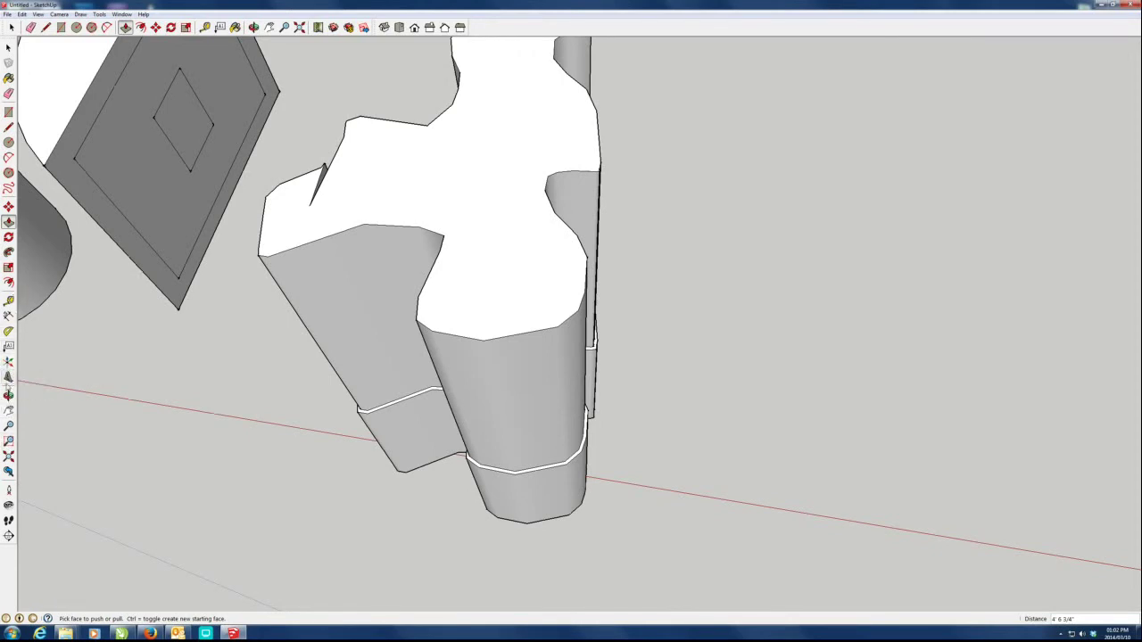
scroll(351, 339, "down", 8)
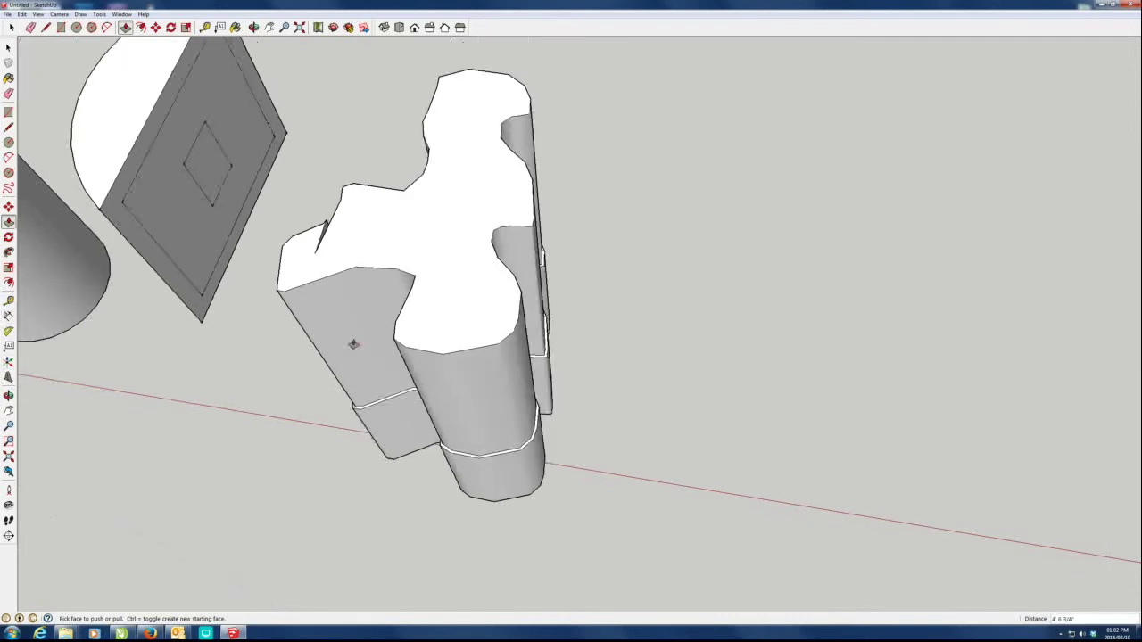
Activate Paint Bucket and choose the red Color_A01 from the Colors materials collection.
middle_click_drag(115, 303, 523, 337)
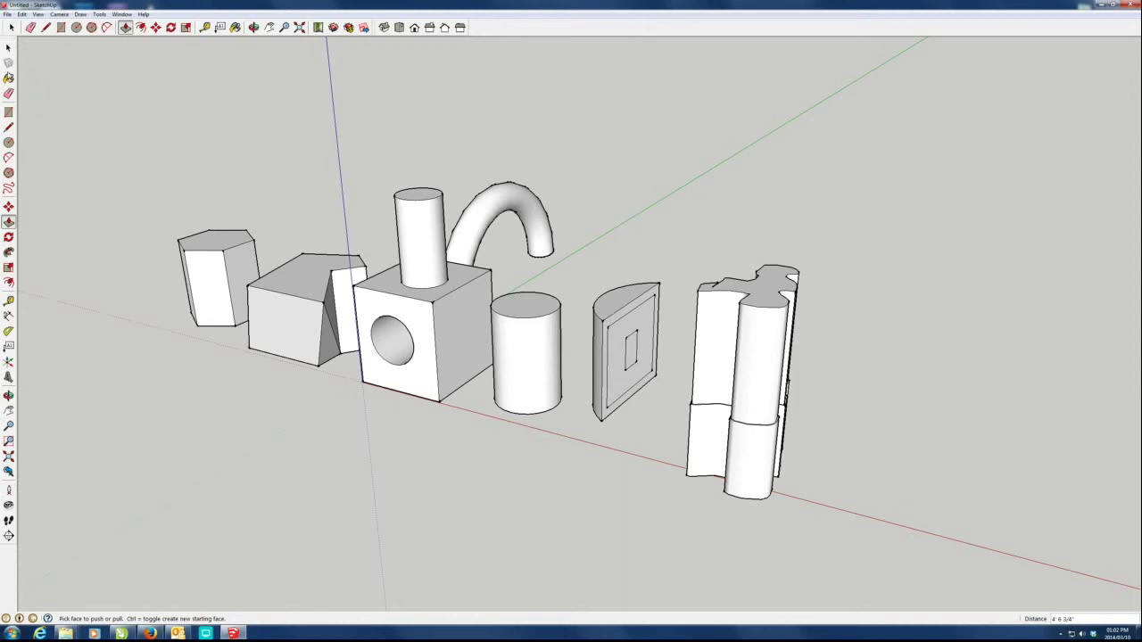
left_click(8, 79)
left_click_drag(38, 24, 95, 64)
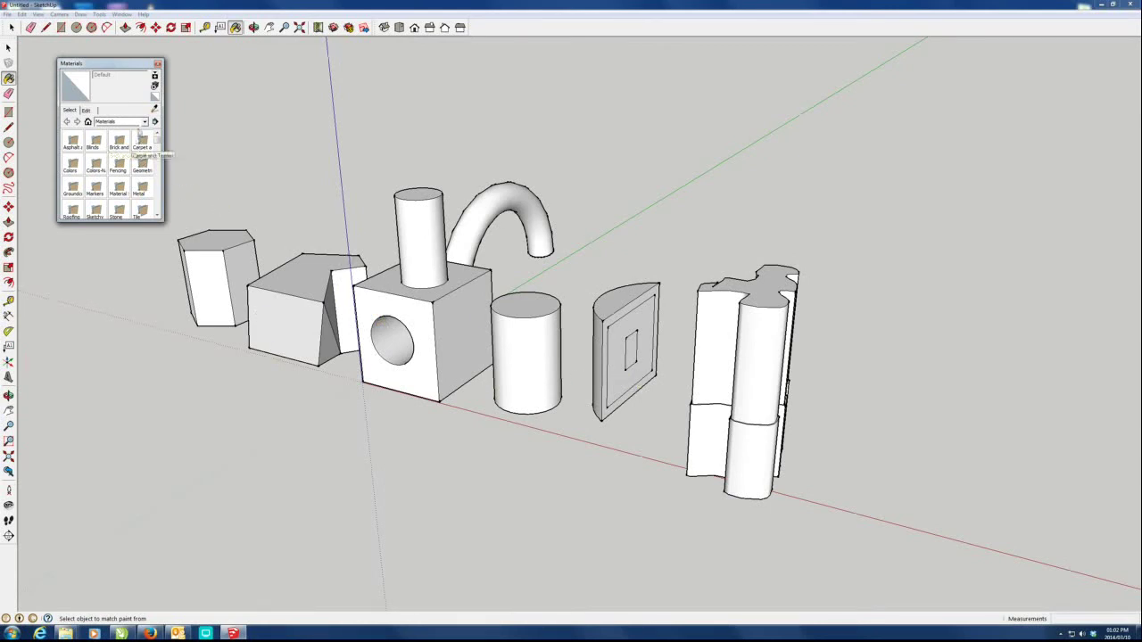
left_click(144, 123)
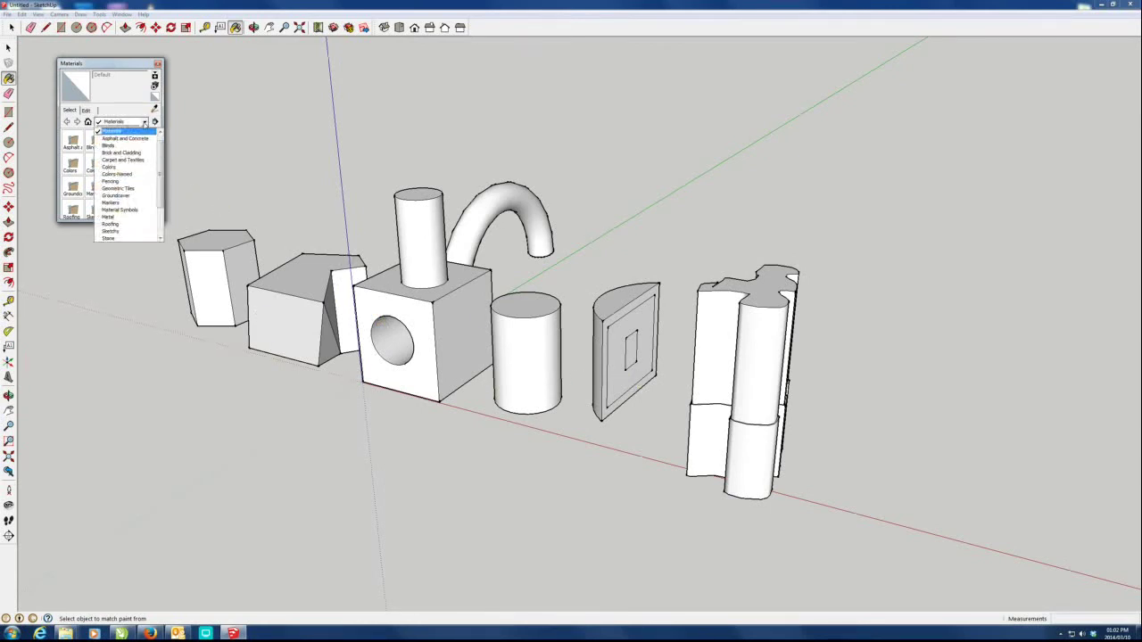
left_click(108, 167)
left_click(118, 186)
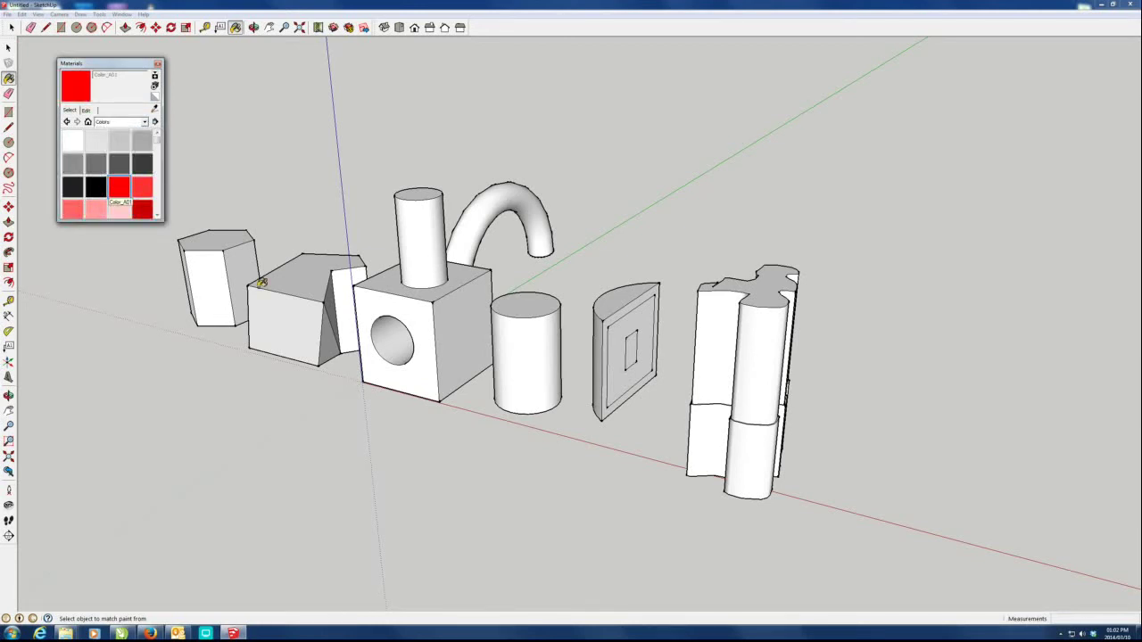
Paint the visible faces of the notched solid between the hexagonal prism and the box with red Color_A01.
left_click(304, 299)
left_click(306, 277)
left_click(347, 297)
left_click(337, 303)
left_click(332, 323)
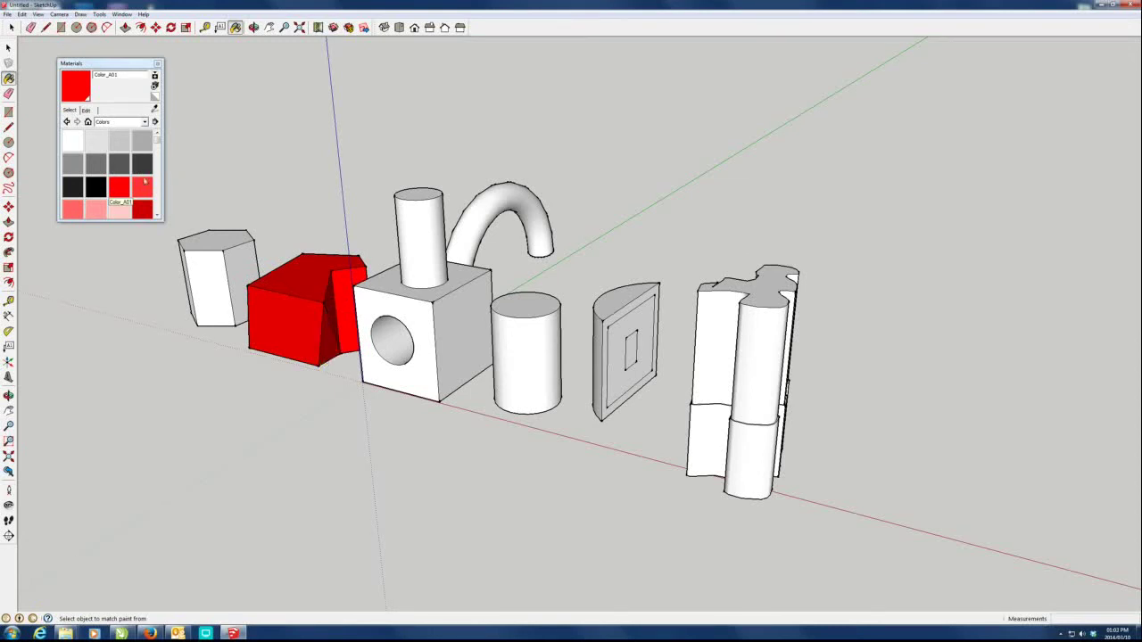
Choose Water_Sparkling from the Water materials collection and paint the curved tube and the side of the cylinder on the box.
left_click(124, 121)
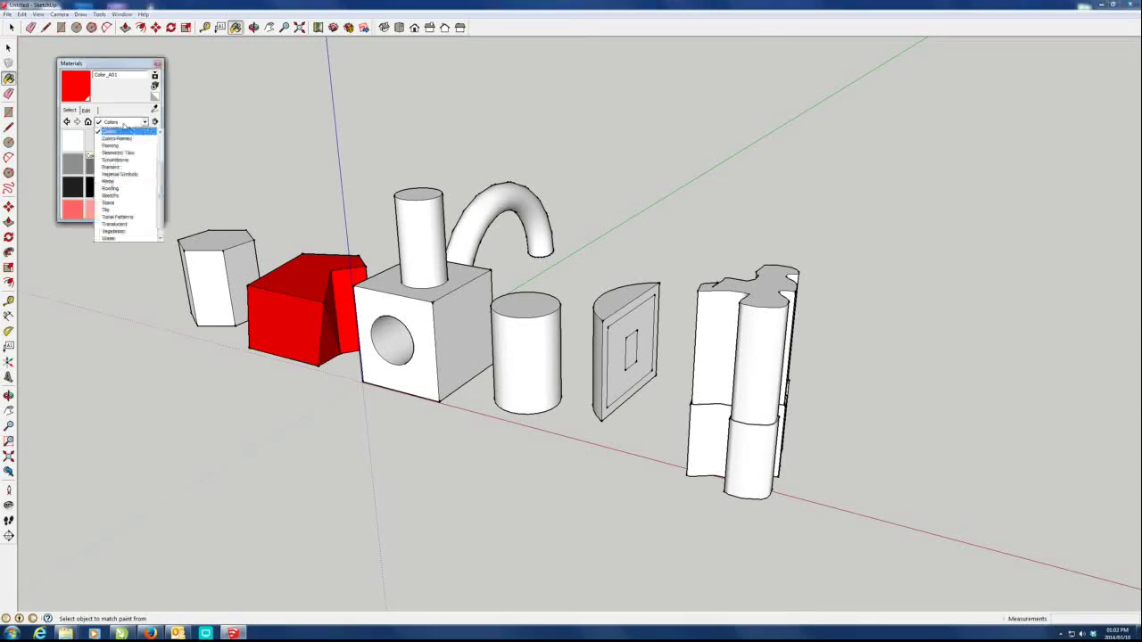
left_click(112, 239)
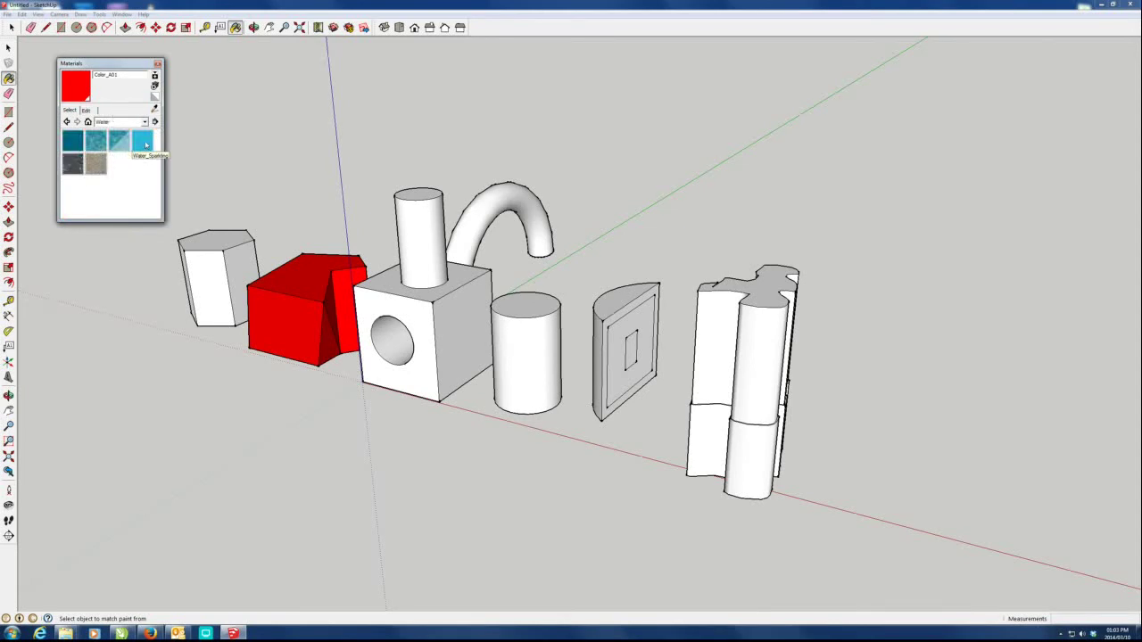
left_click(142, 141)
left_click(487, 210)
left_click(429, 230)
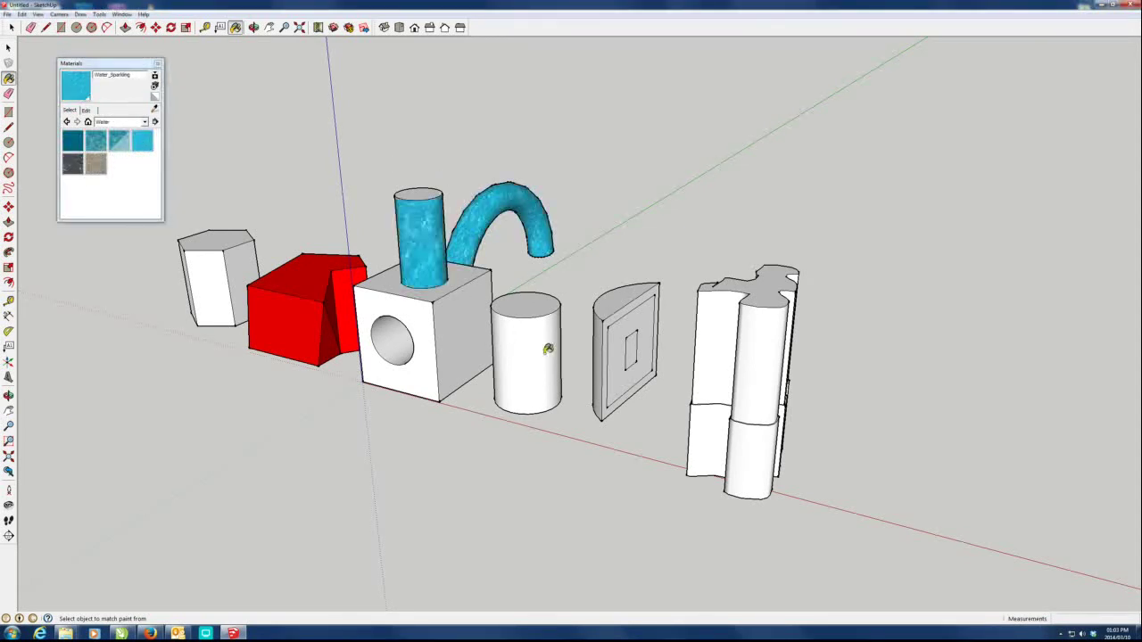
Paint the freestanding cylinder, the box's visible outer faces and the top of the box's cylinder with Water_Sparkling, and close the Materials window.
left_click(549, 350)
left_click(433, 327)
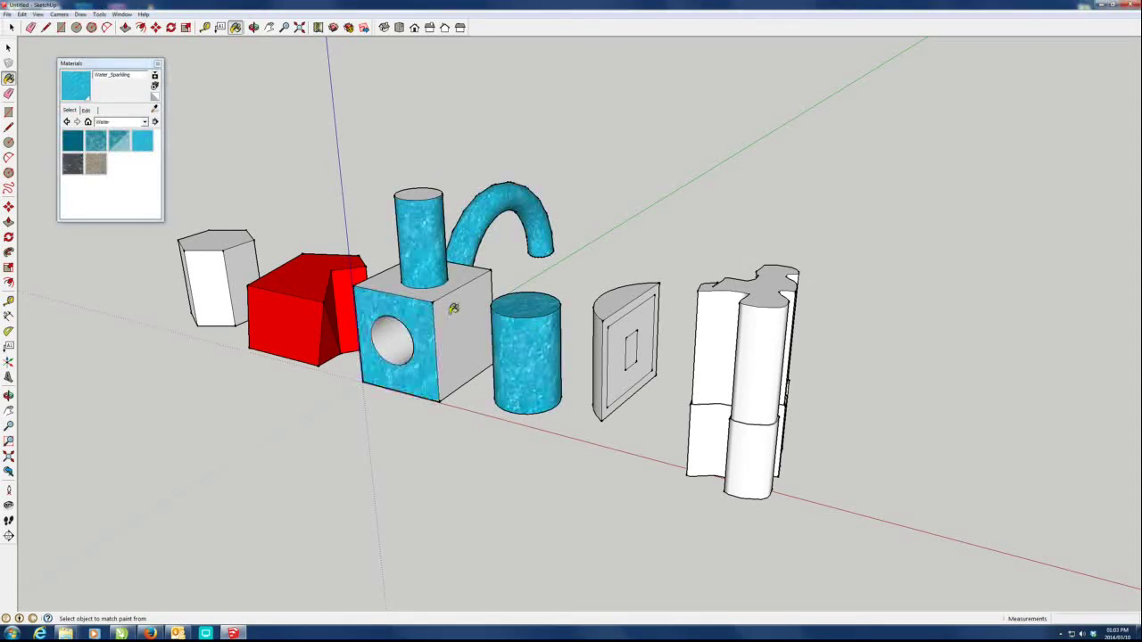
left_click(451, 312)
left_click(463, 286)
left_click(428, 193)
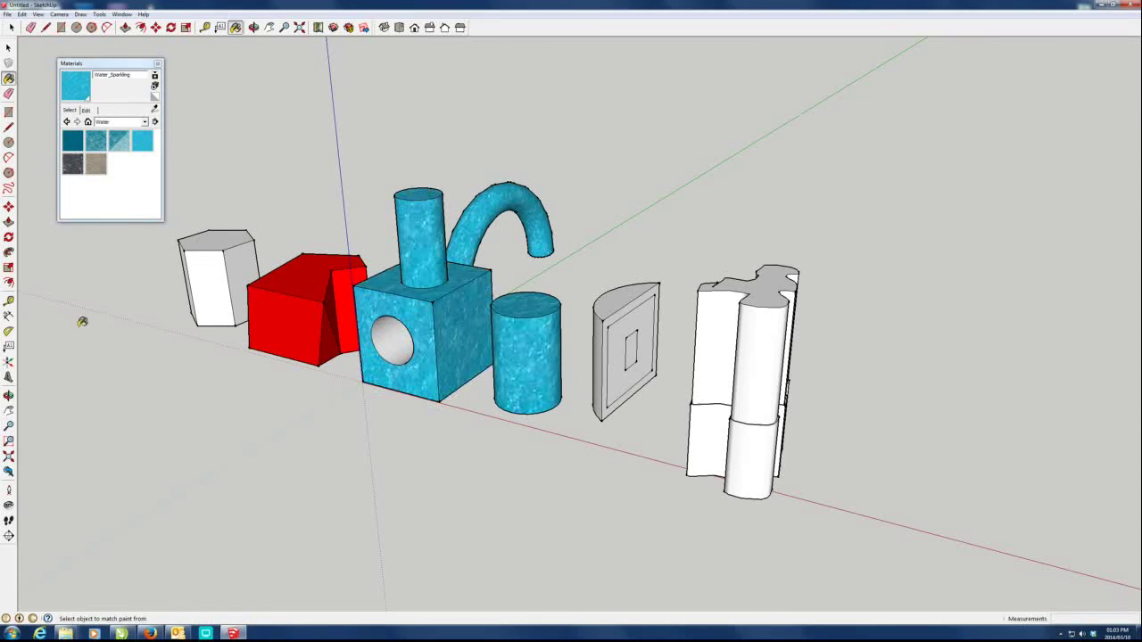
left_click(158, 64)
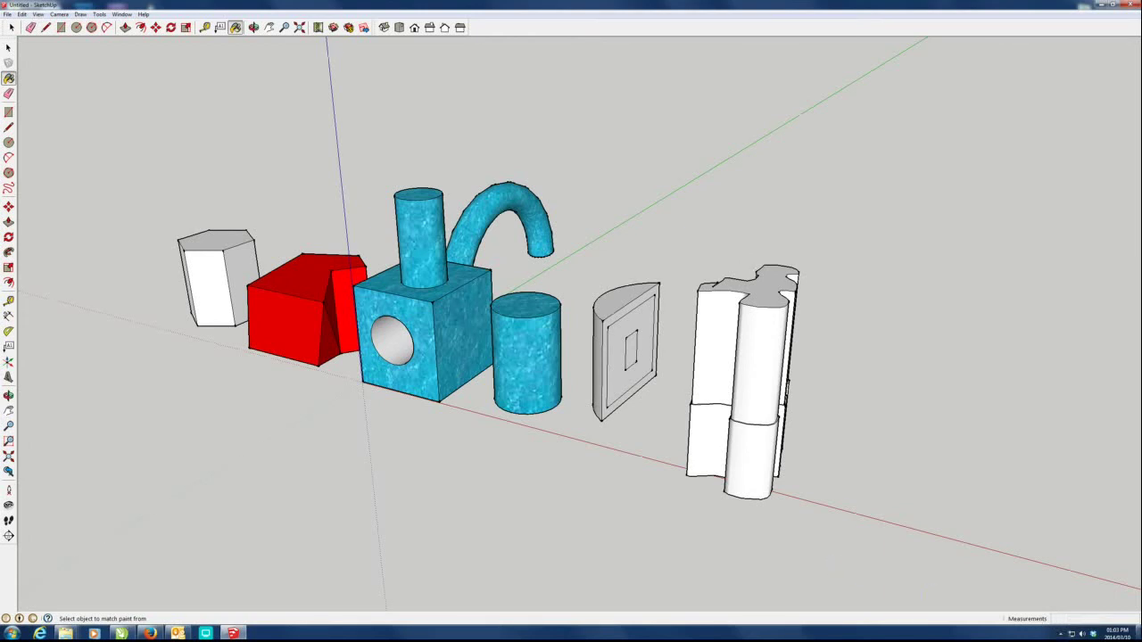
left_click(1061, 634)
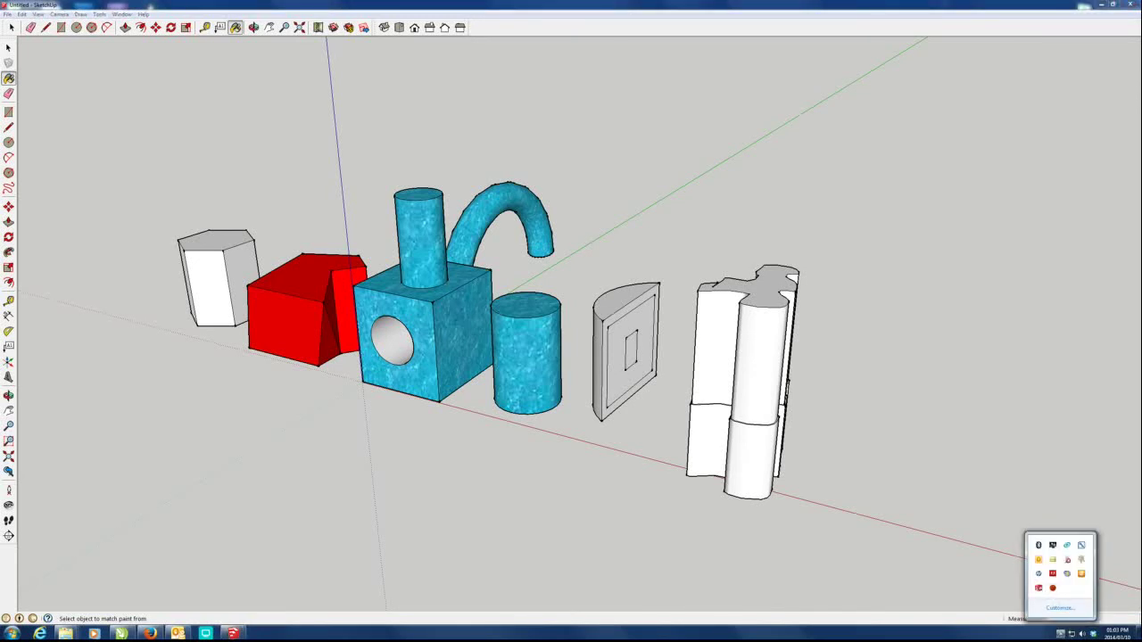